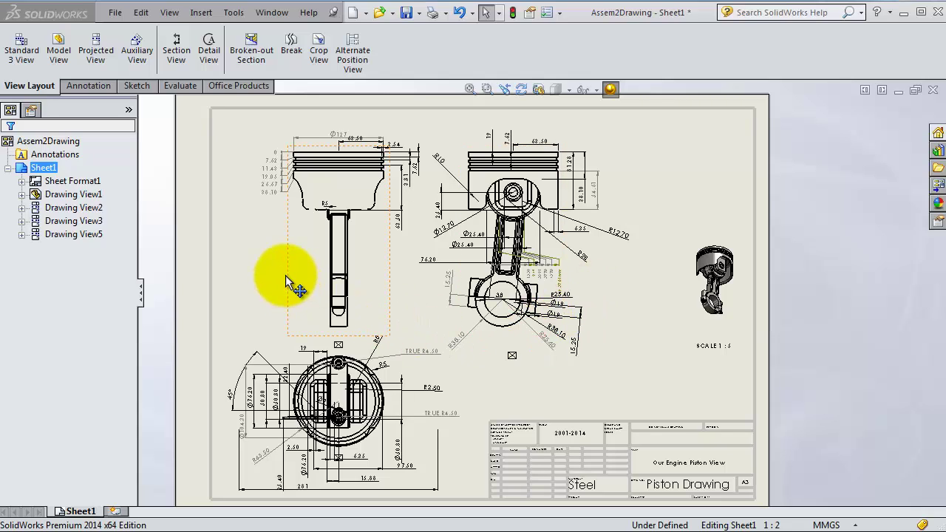
- Place a surface finish symbol on the piston head in the side view and nudge it slightly left
click(87, 86)
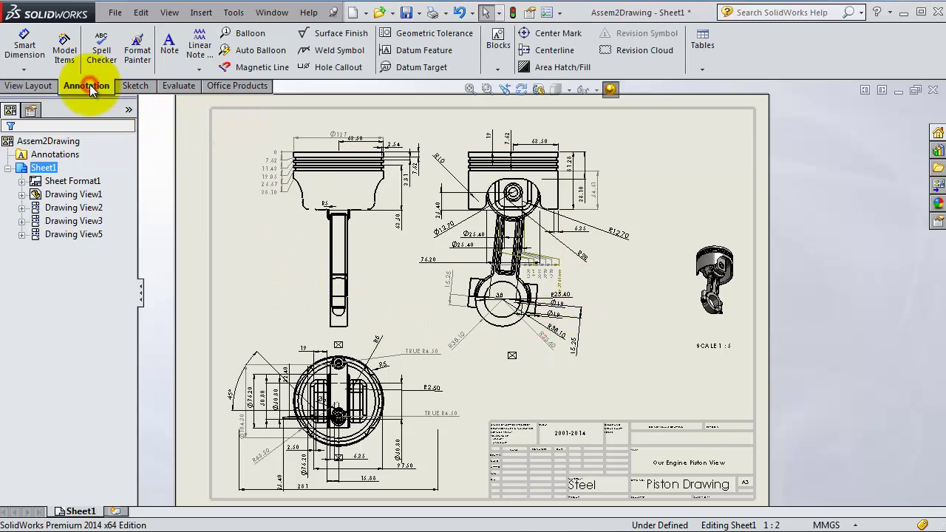
click(342, 37)
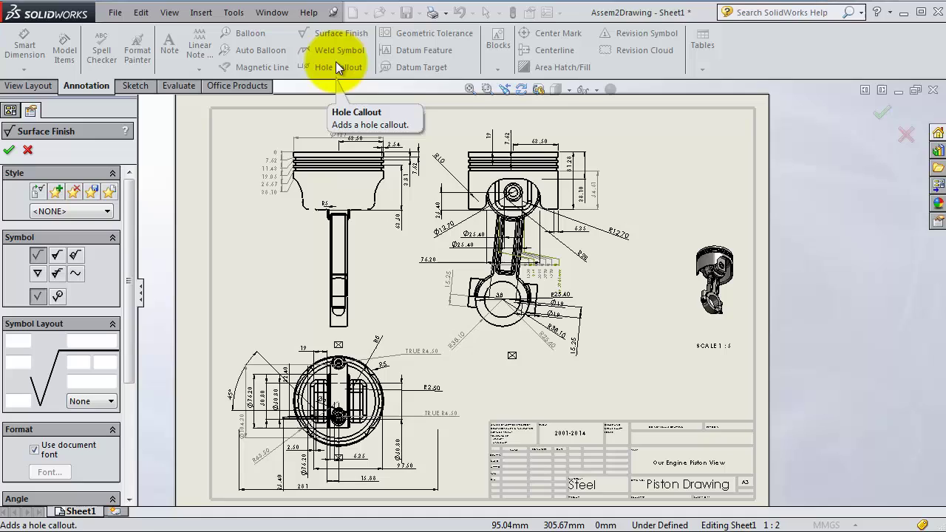
click(322, 192)
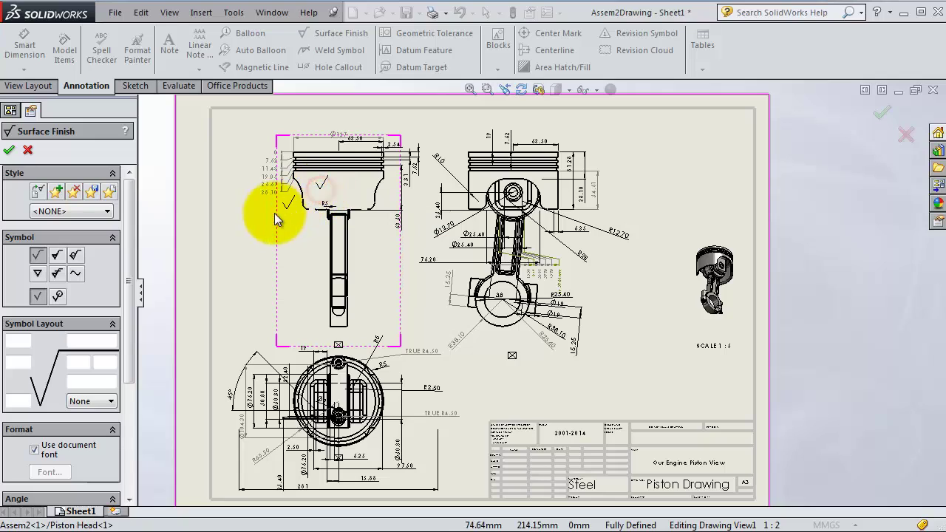
click(198, 230)
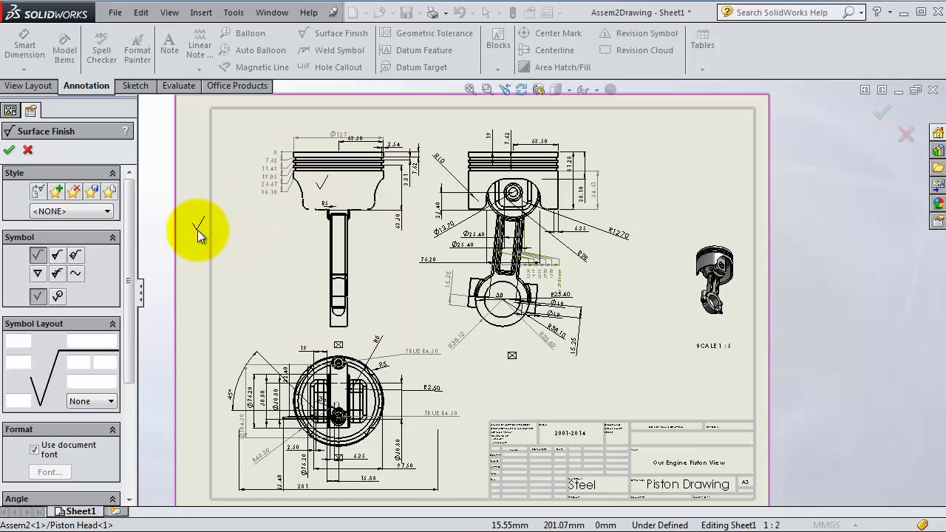
click(85, 400)
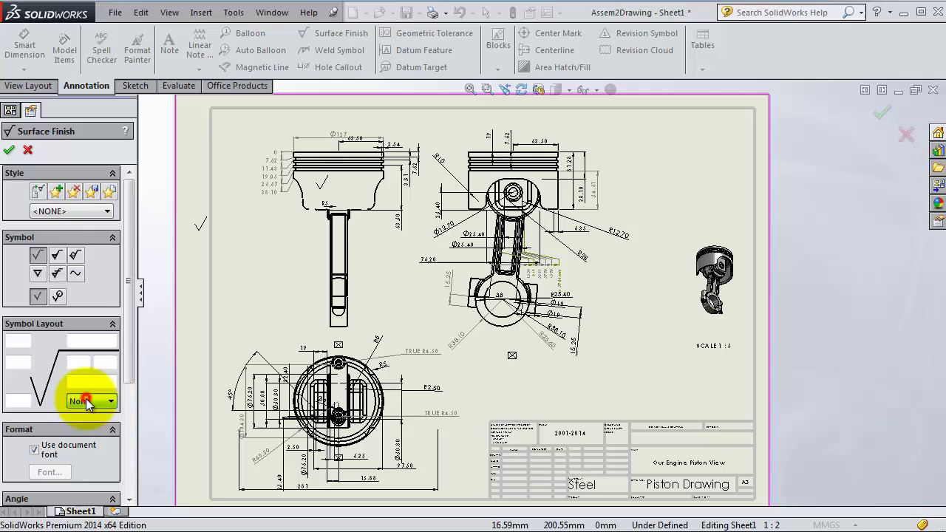
click(30, 150)
drag(319, 188, 304, 186)
key(Escape)
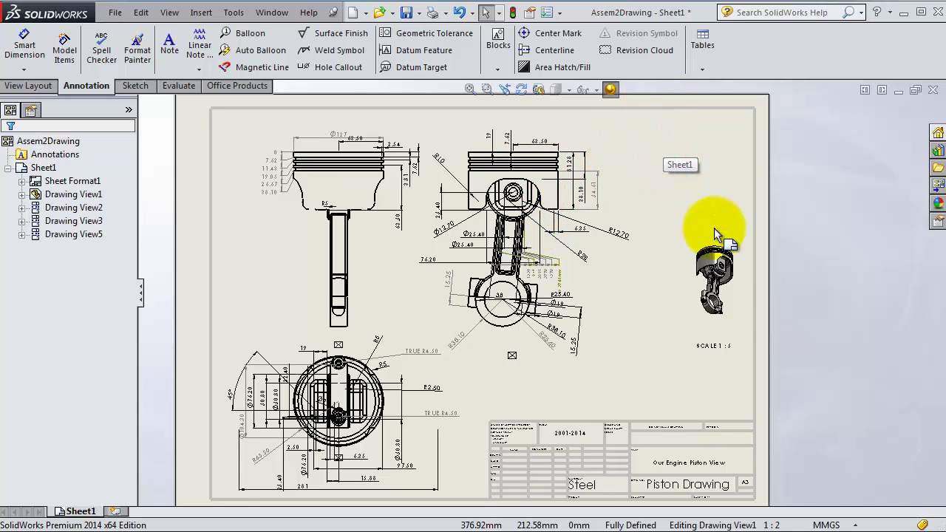
- Insert a Bill of Materials table from the Tables list, basing it on the isometric assembly view
scroll(729, 263, up, 2)
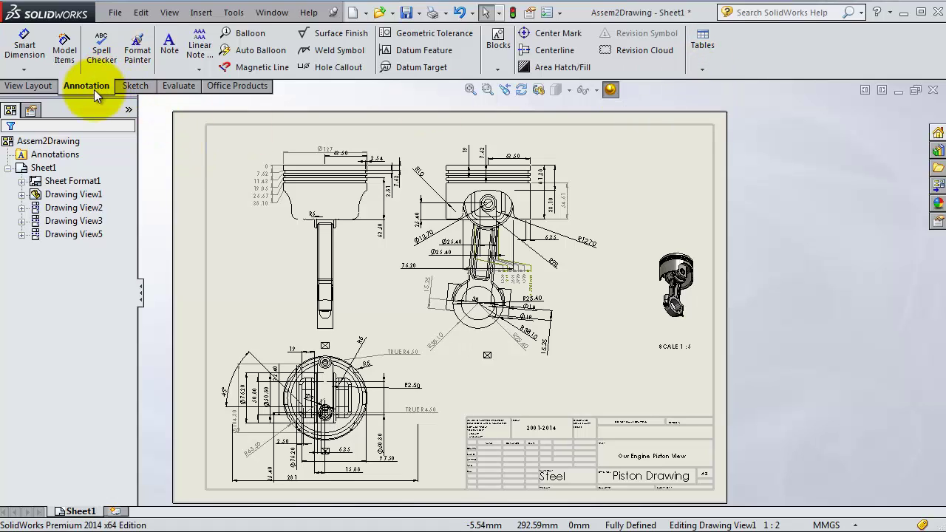
click(701, 65)
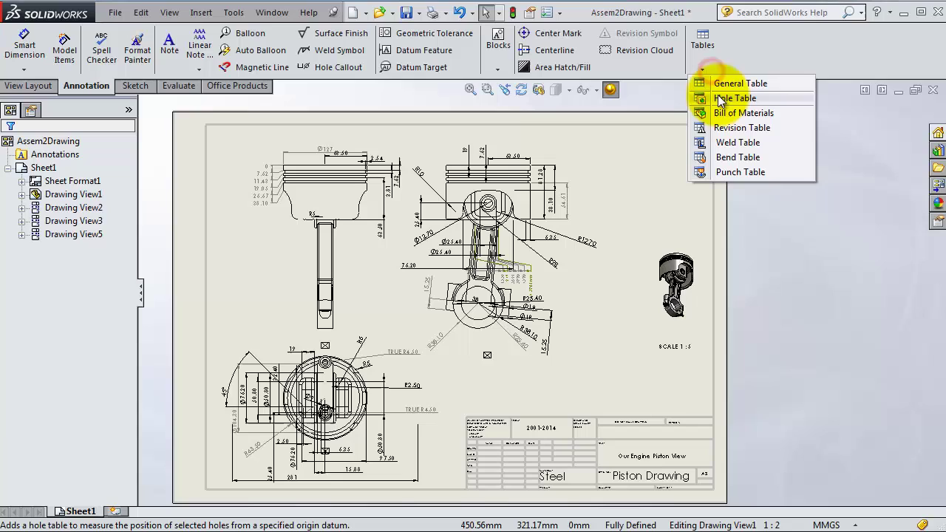
click(739, 113)
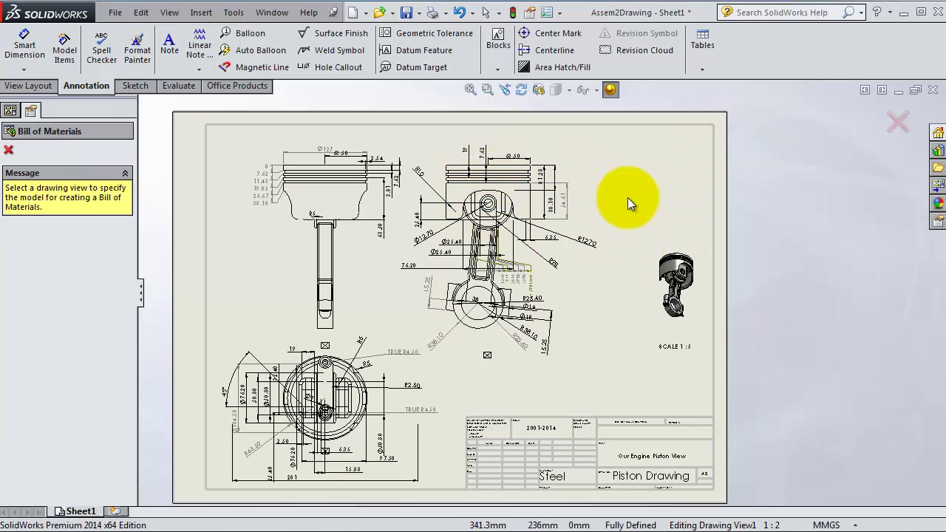
click(568, 378)
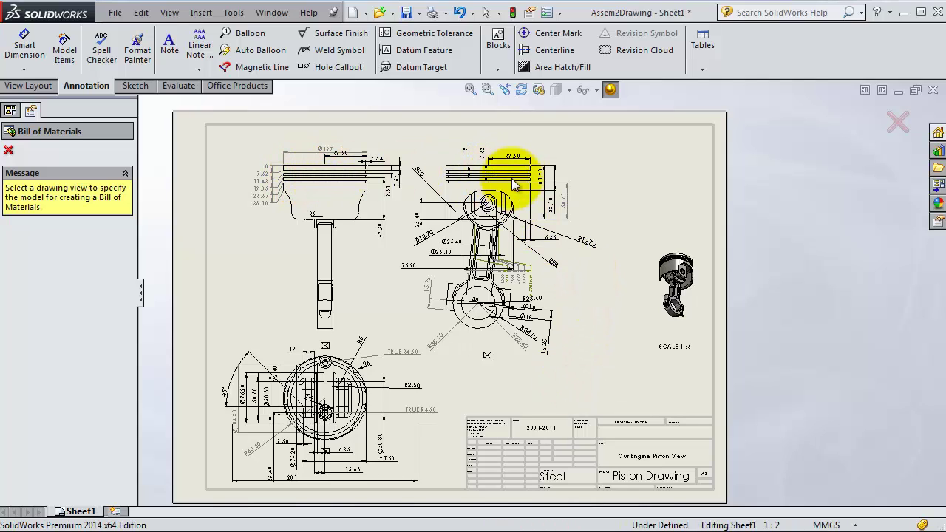
click(898, 122)
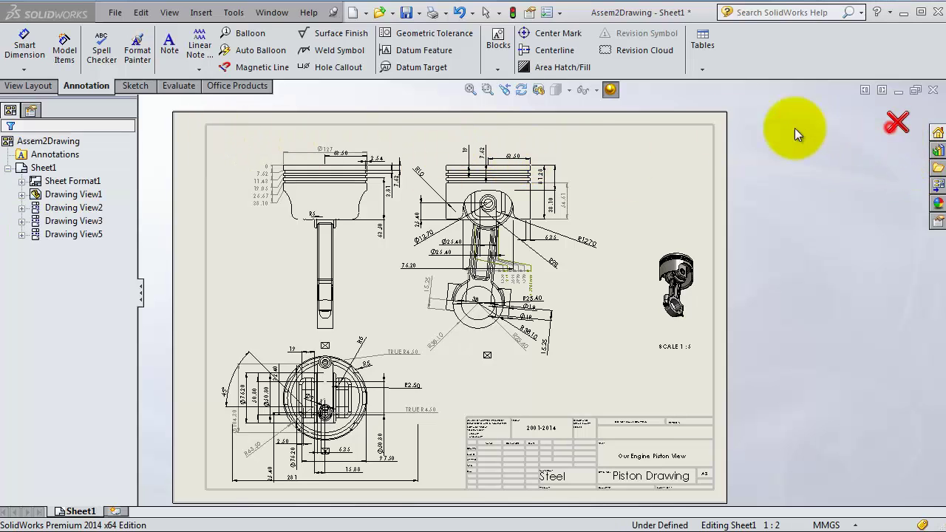
click(544, 158)
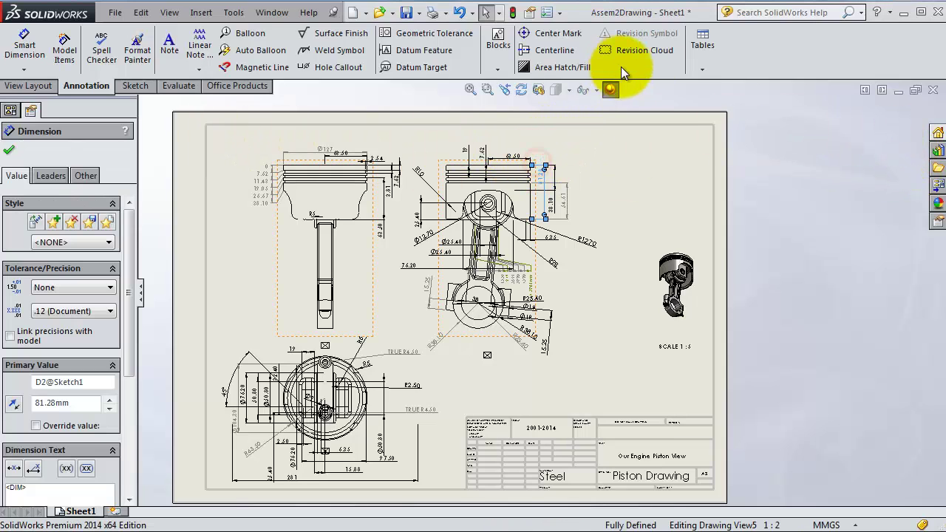
click(707, 60)
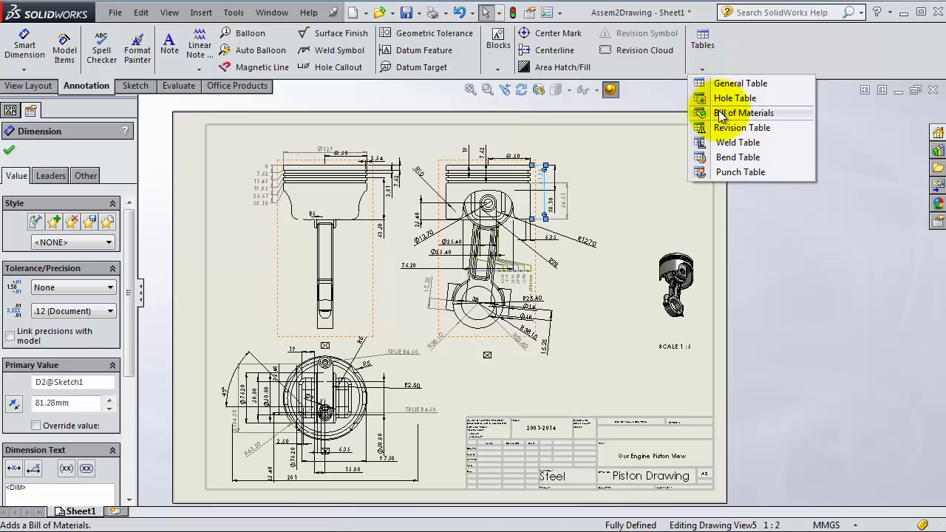
click(706, 112)
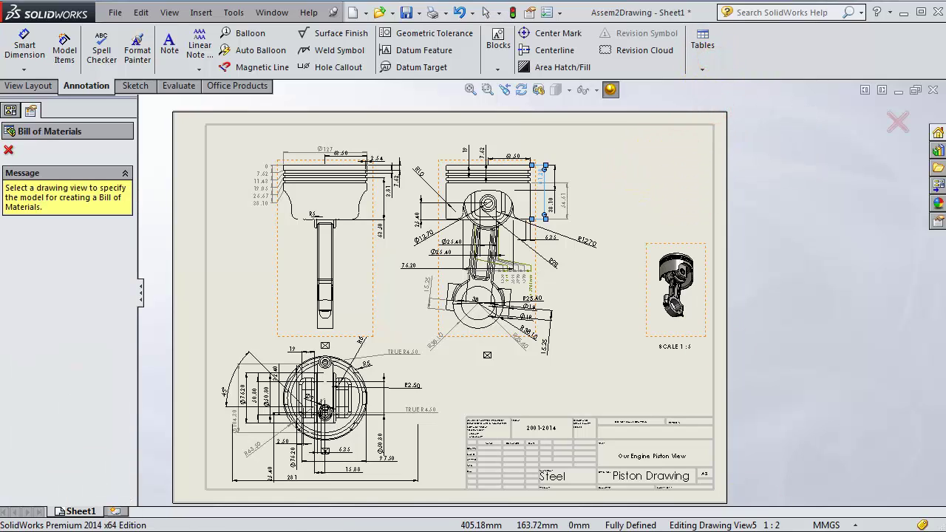
click(676, 284)
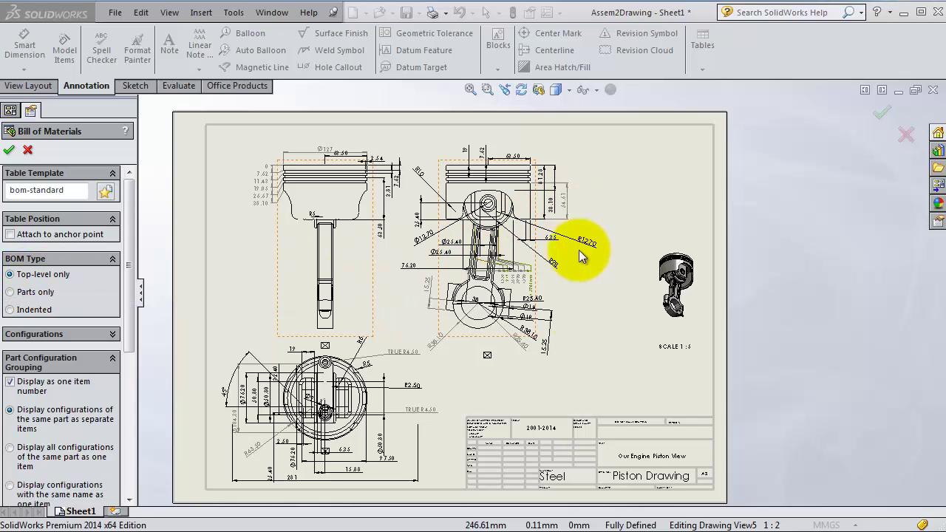
- Accept the BOM settings and drop the table just above the title block, nudging it into place
click(540, 367)
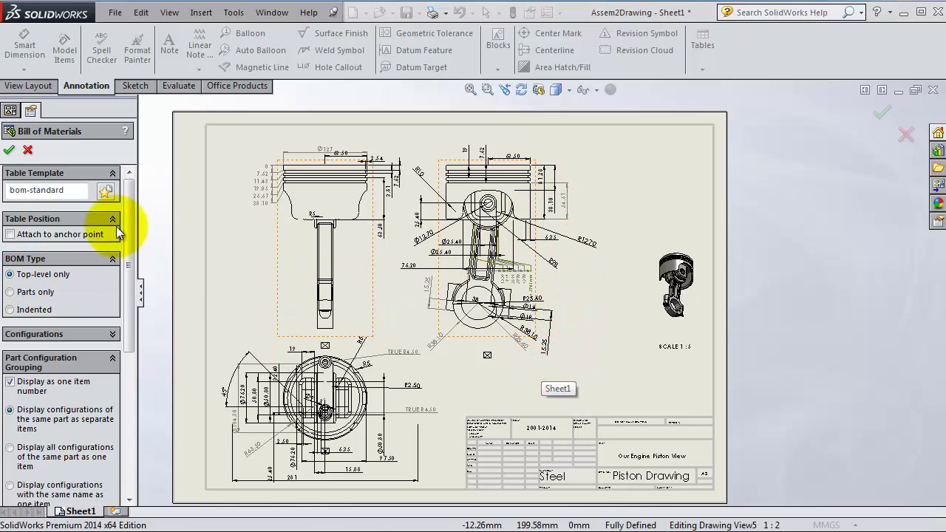
click(10, 150)
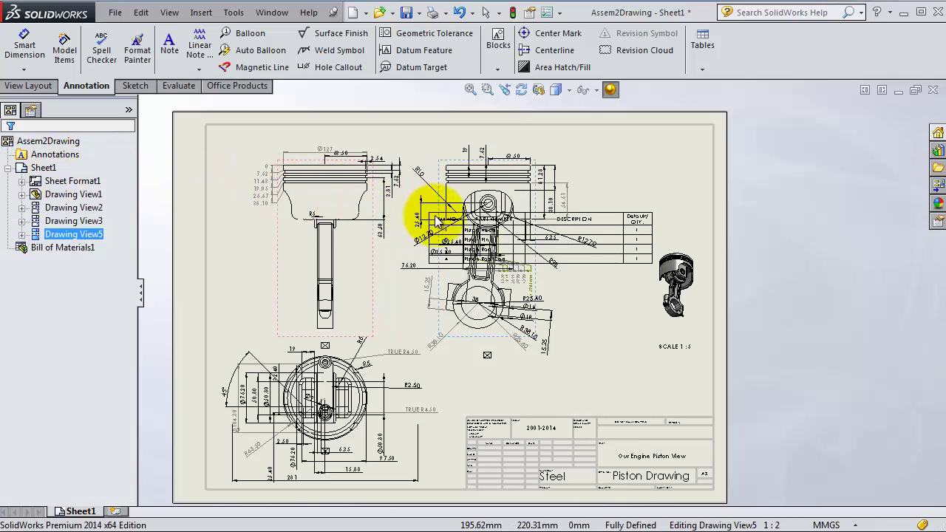
click(477, 355)
scroll(484, 357, down, 2)
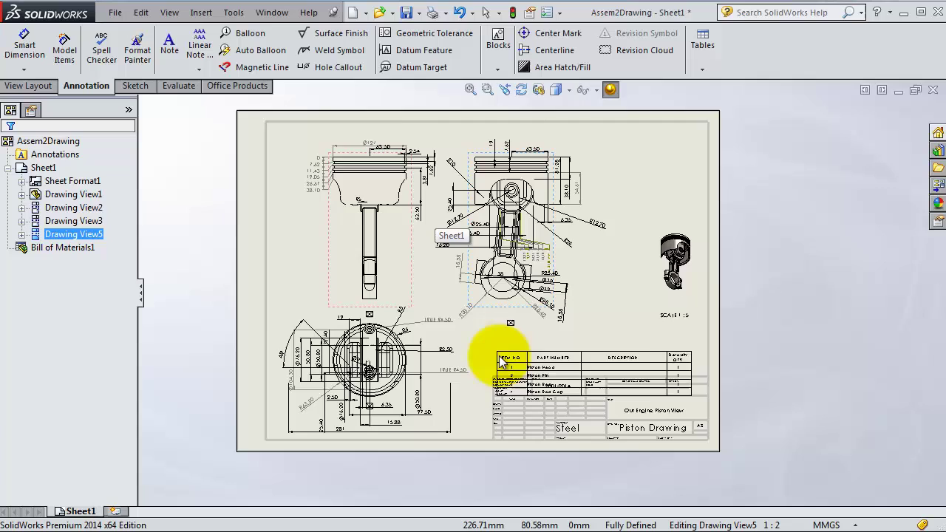
mouse_move(506, 310)
mouse_down()
mouse_move(517, 306)
mouse_move(490, 304)
mouse_move(508, 303)
mouse_up()
- Zoom in on the bill of materials and select the entire table from its corner handle
click(634, 314)
scroll(643, 325, down, 2)
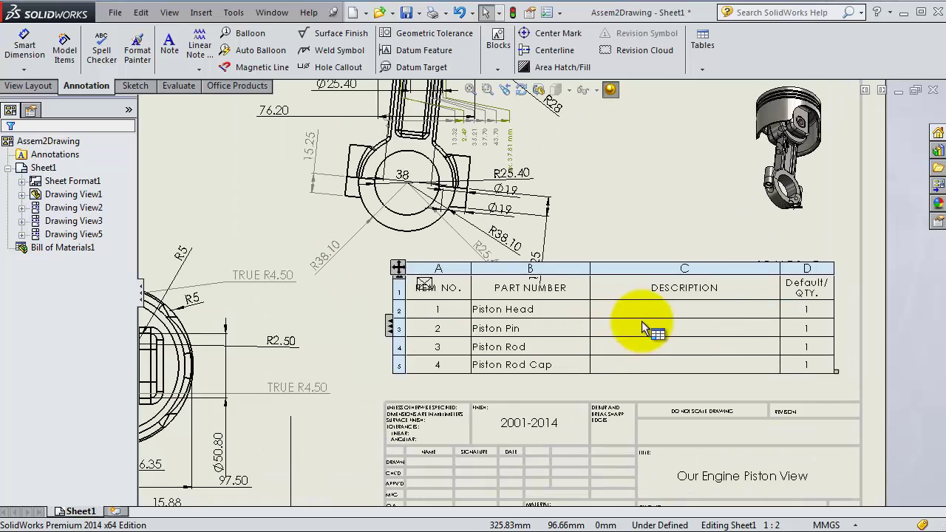
scroll(642, 312, down, 1)
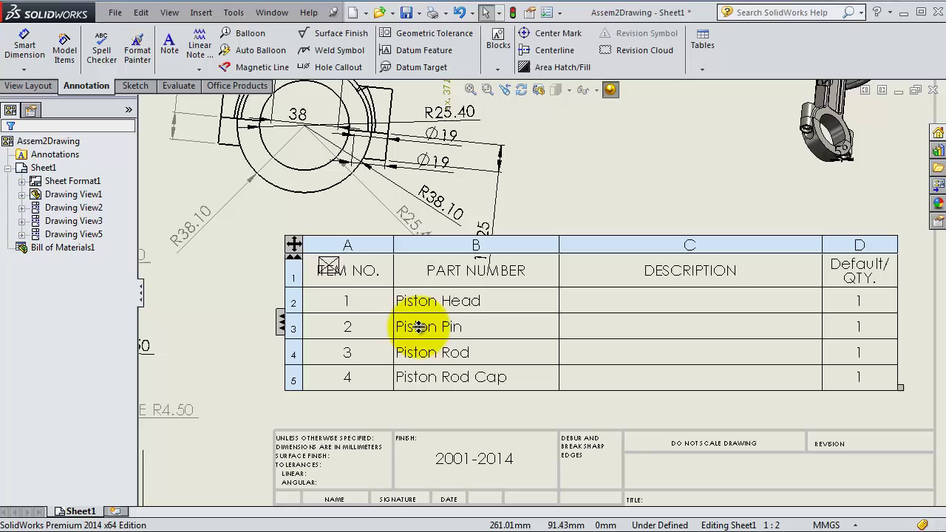
scroll(466, 333, up, 1)
scroll(468, 324, down, 1)
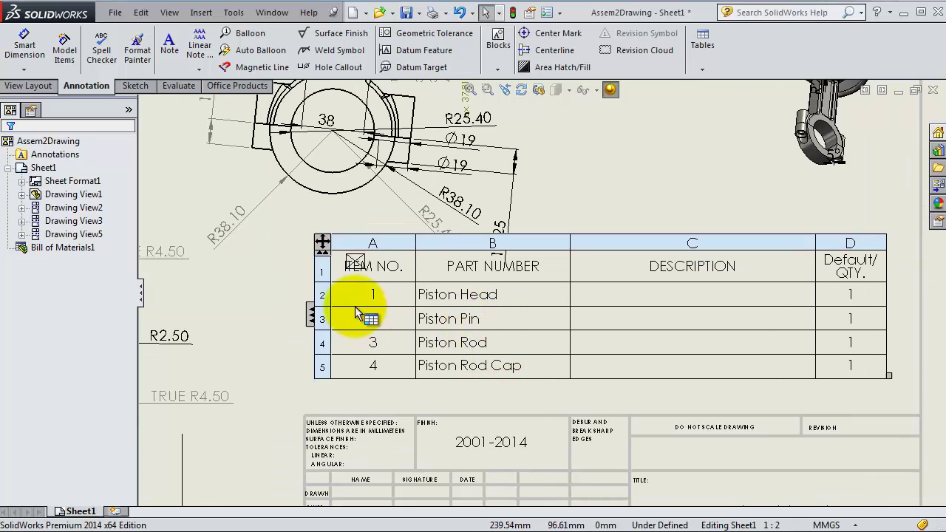
click(323, 241)
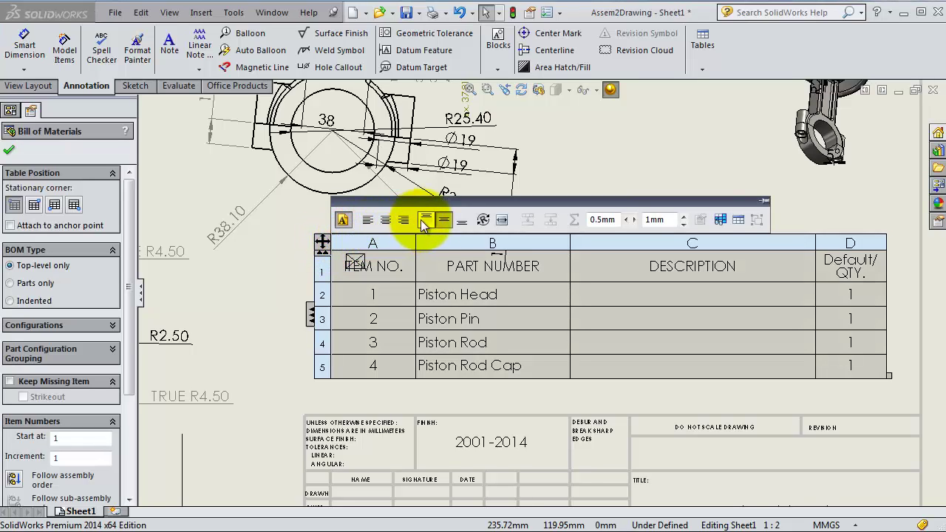
- Try the table text alignment options, then set the BOM font size to 10
click(368, 221)
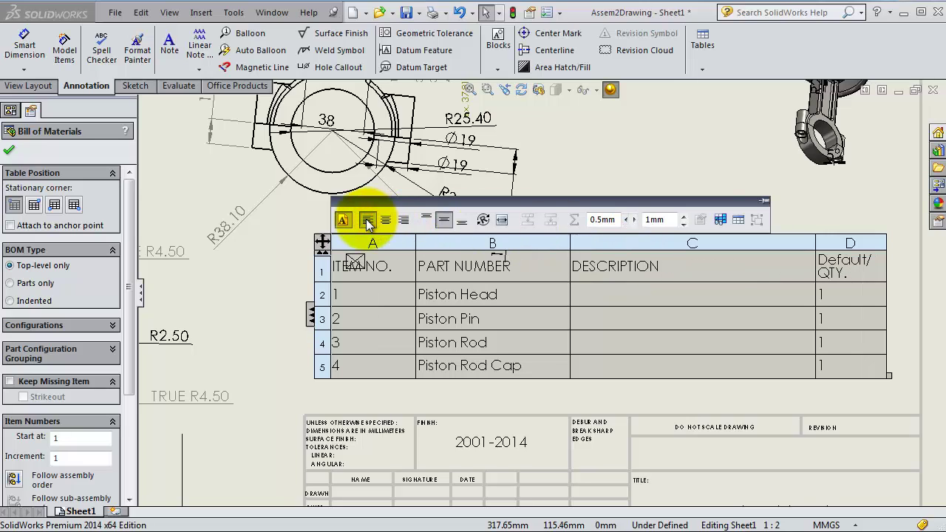
click(385, 220)
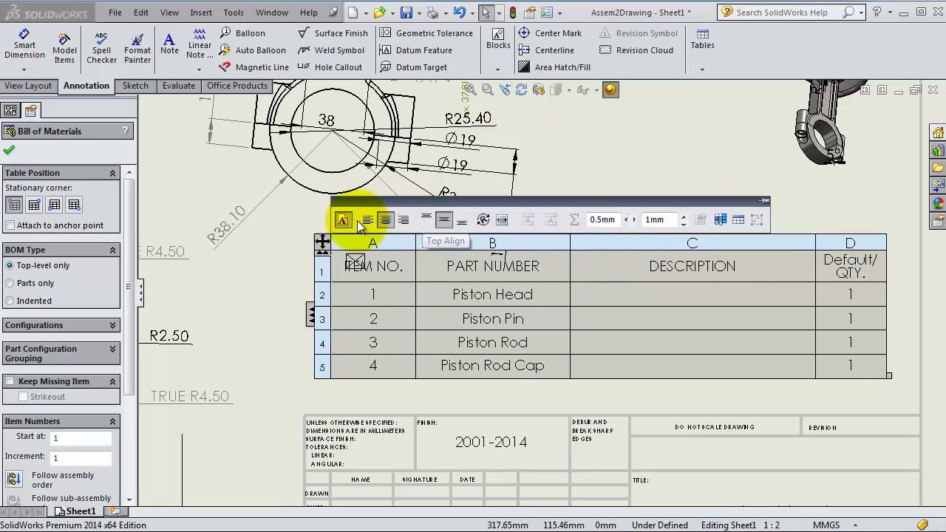
click(367, 222)
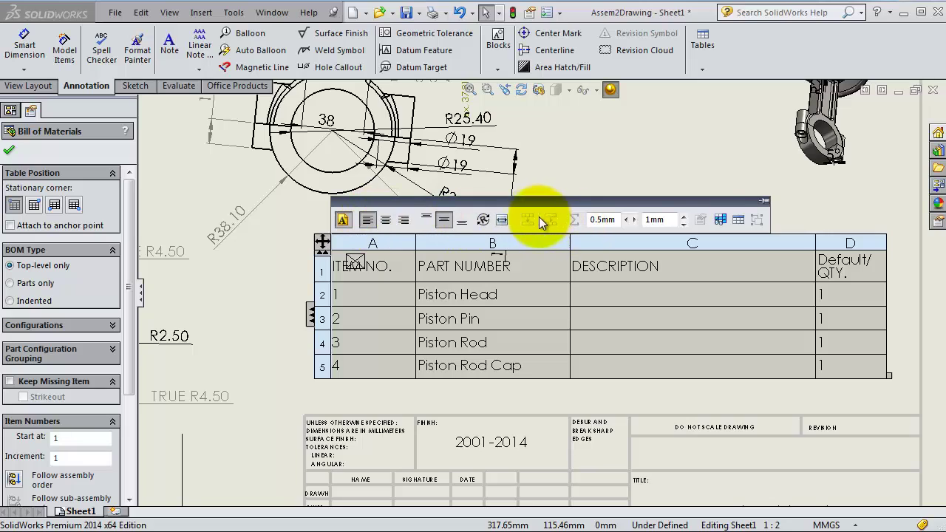
click(461, 219)
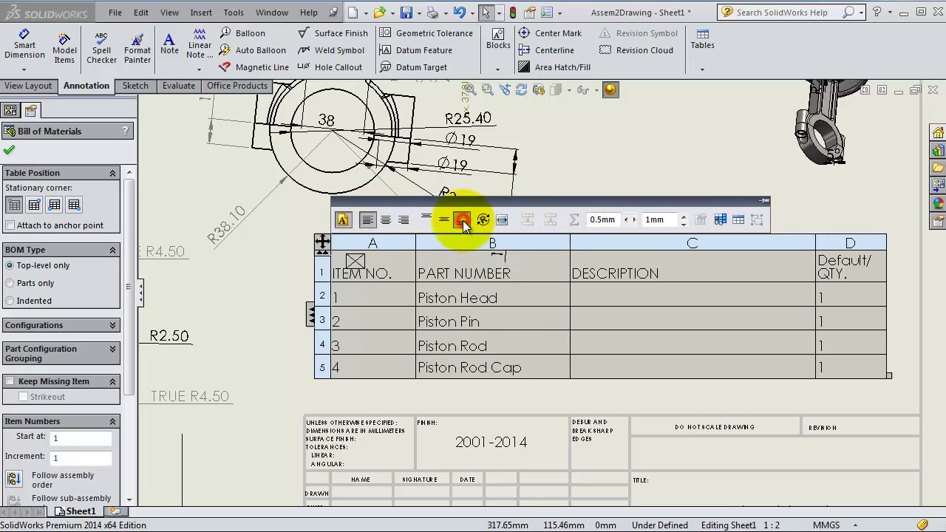
click(425, 219)
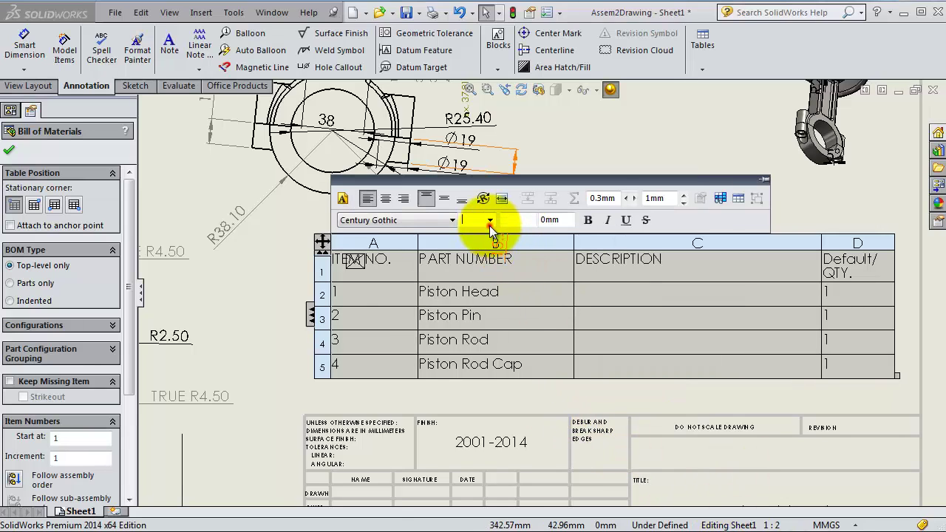
click(489, 221)
click(476, 273)
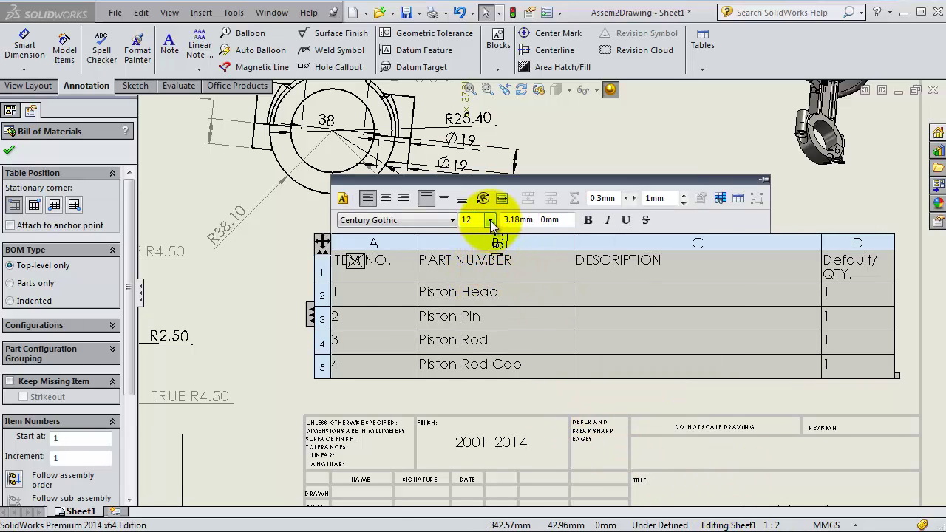
click(489, 220)
click(480, 235)
click(489, 220)
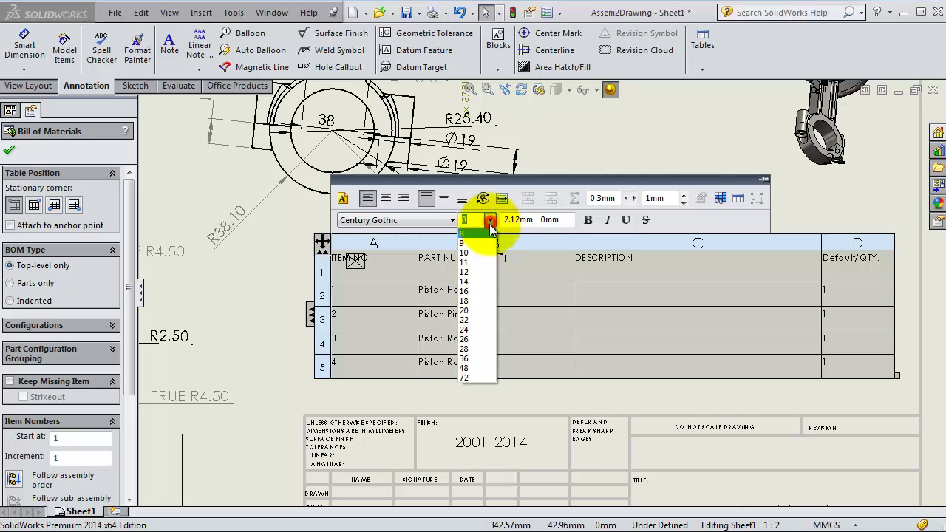
click(486, 256)
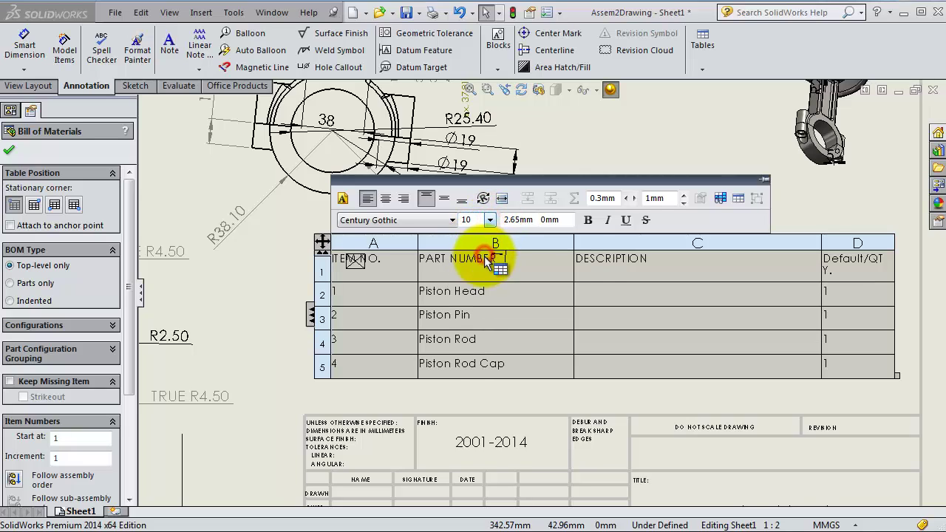
- Move the bill of materials slightly down and right so it sits flush above the title block
click(504, 372)
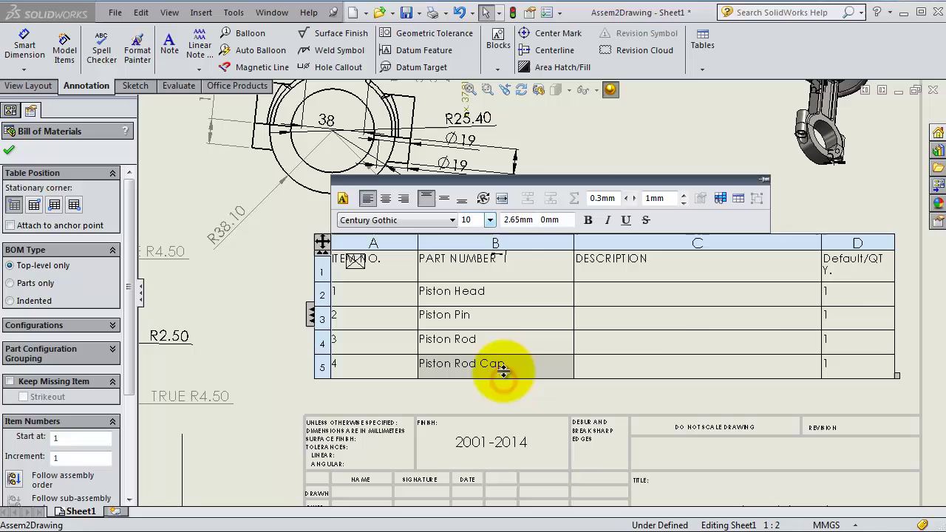
click(538, 242)
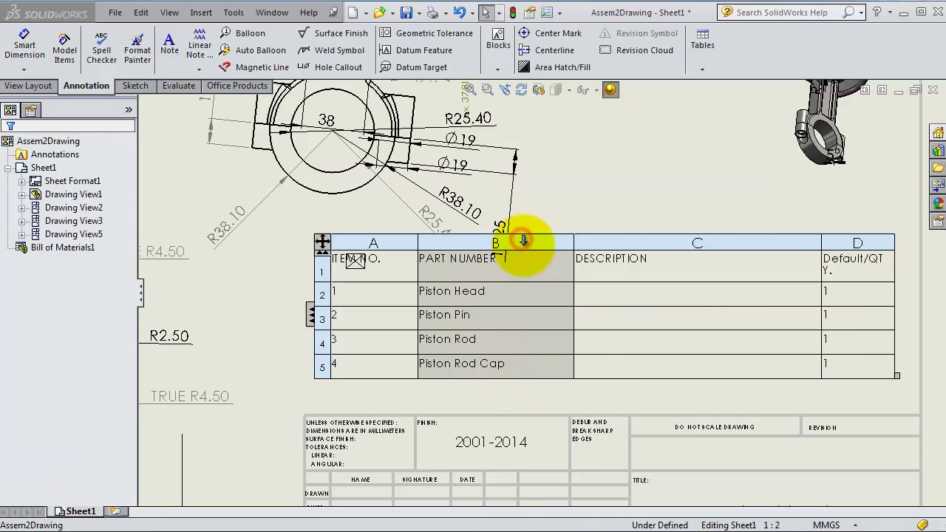
click(414, 393)
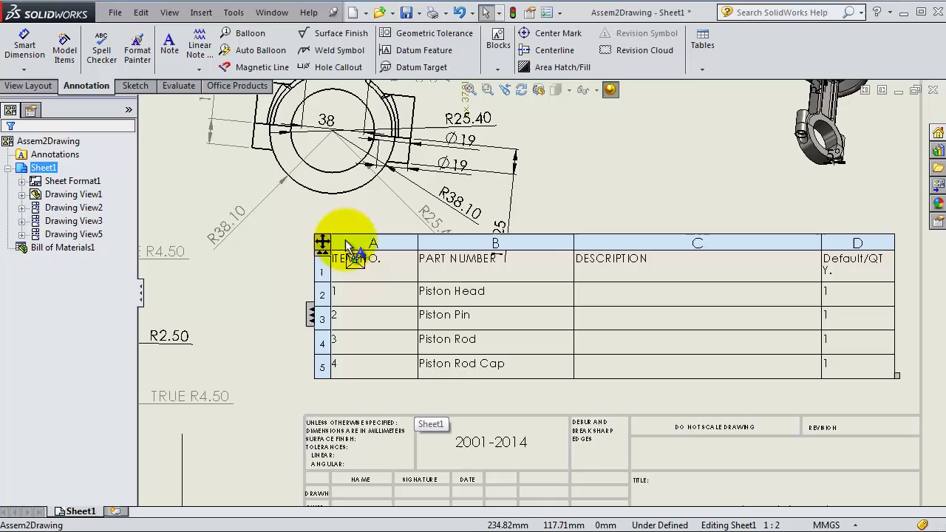
click(348, 244)
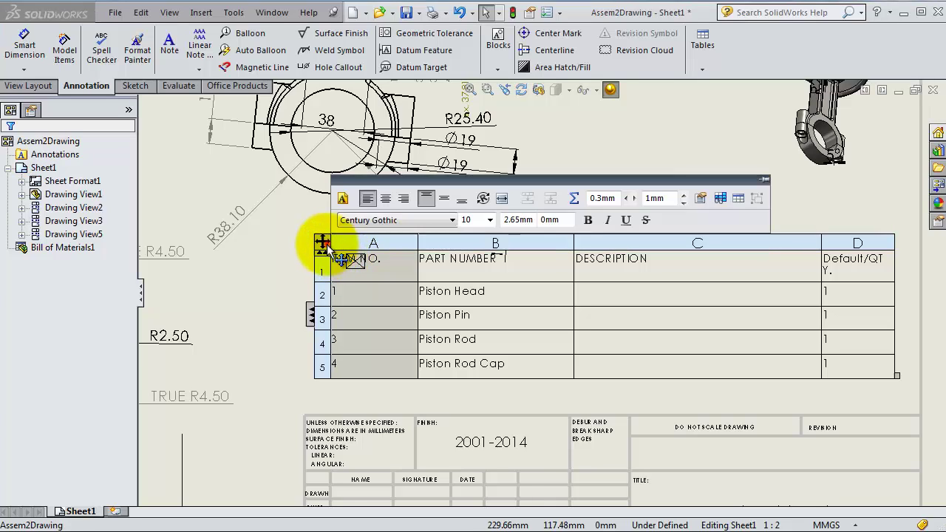
drag(331, 250, 341, 266)
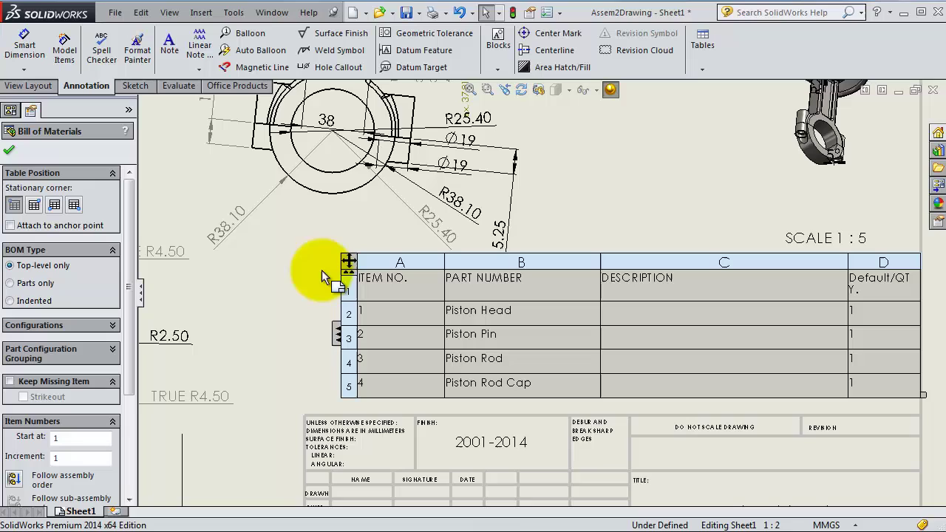
- Switch the BOM type to Parts only, confirm, and check the table's alignment above the title block
click(13, 285)
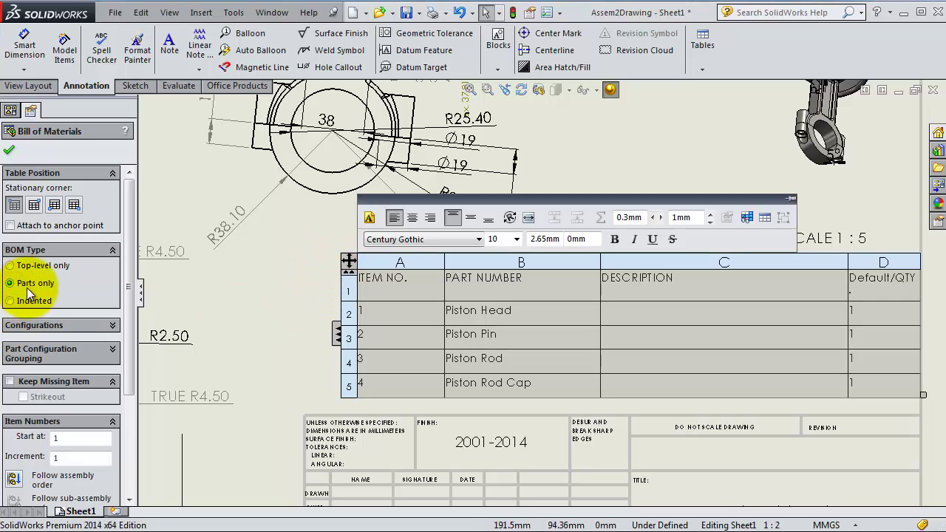
click(9, 150)
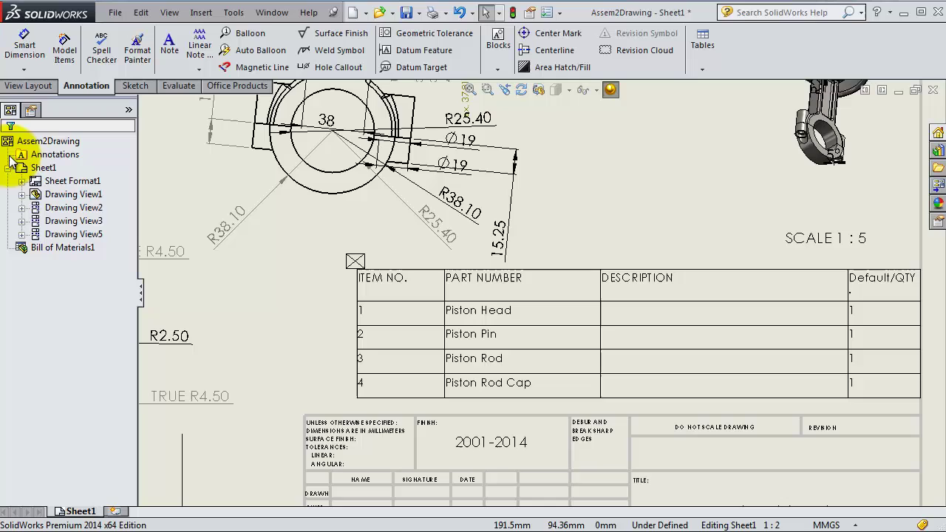
click(416, 287)
scroll(548, 241, up, 2)
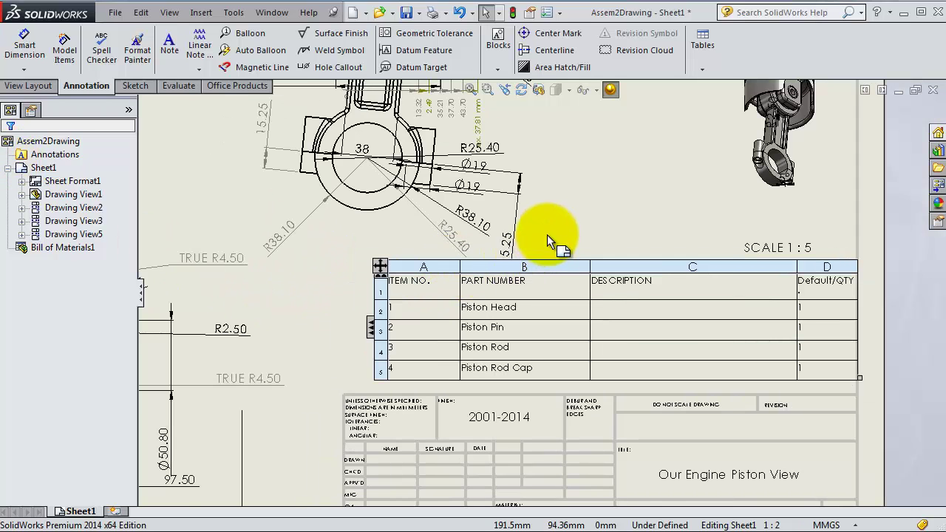
scroll(654, 302, down, 2)
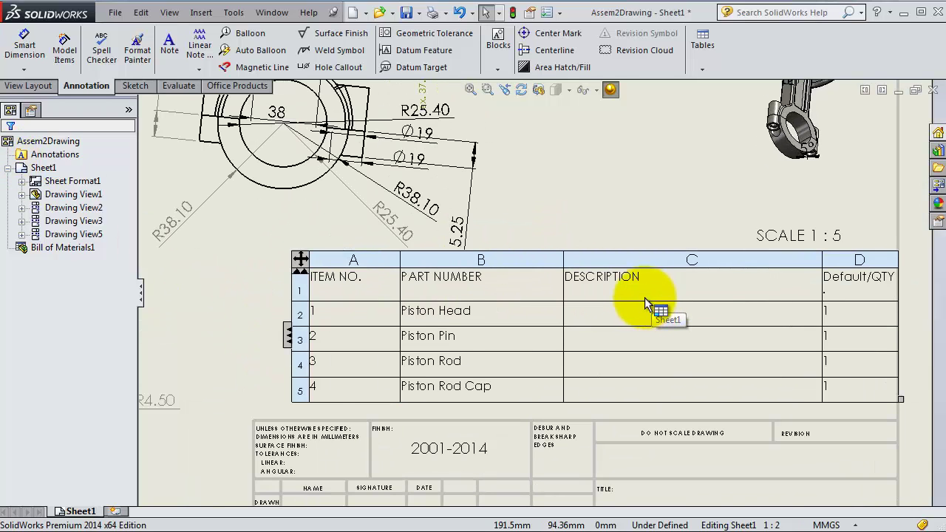
scroll(645, 297, up, 2)
scroll(523, 317, down, 1)
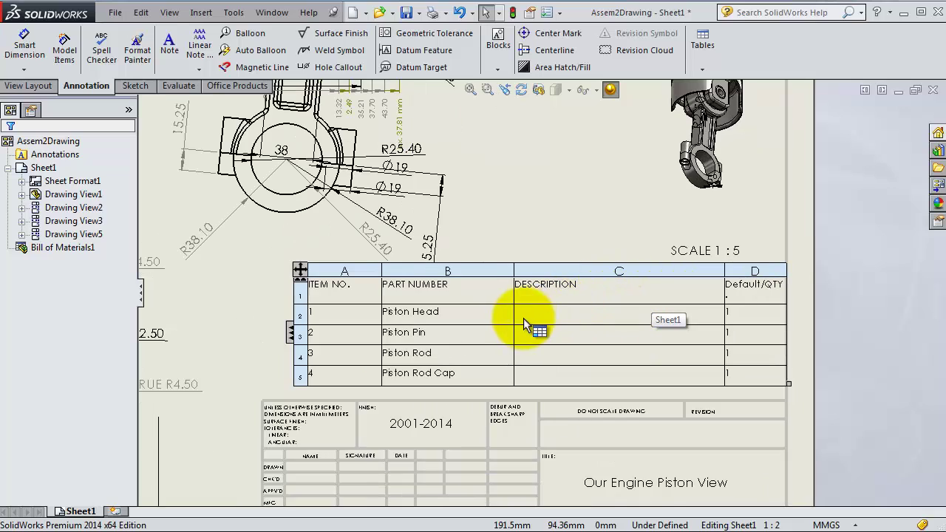
scroll(492, 318, down, 1)
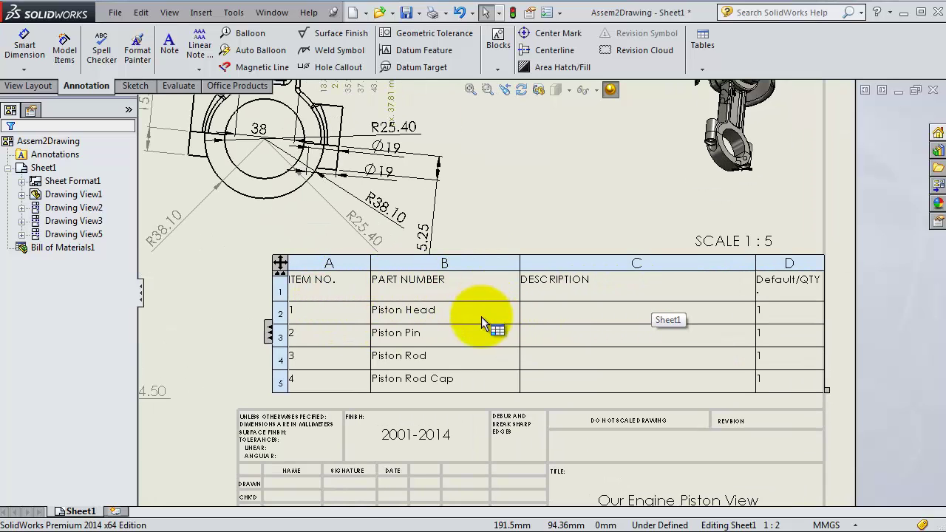
scroll(576, 228, up, 1)
scroll(640, 175, up, 1)
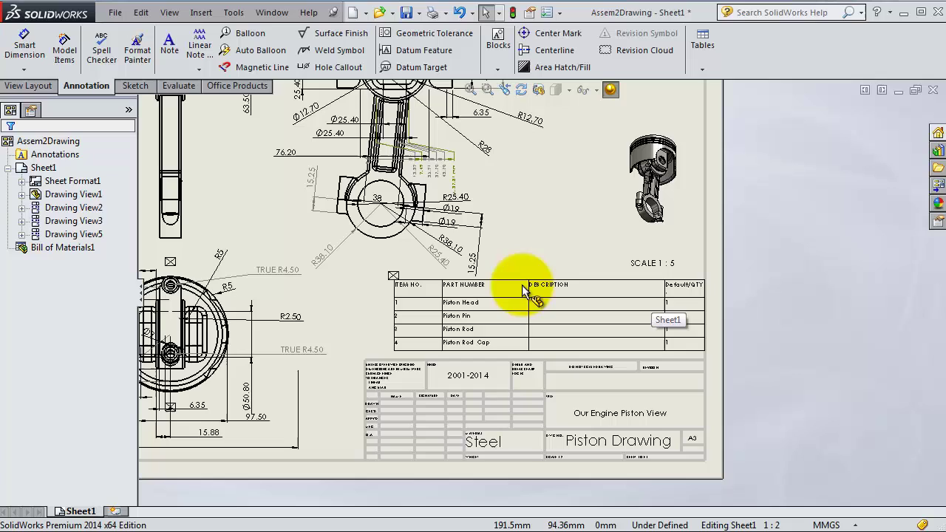
scroll(482, 283, down, 2)
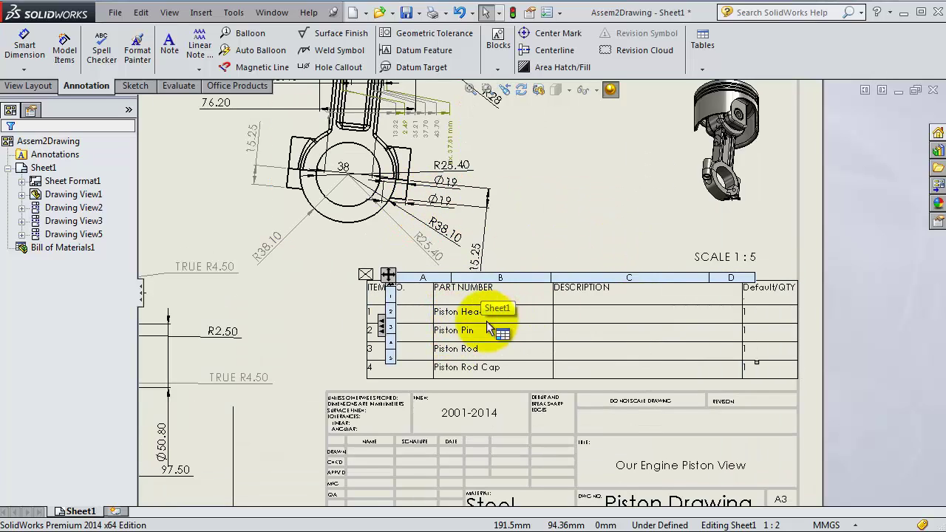
scroll(454, 340, up, 1)
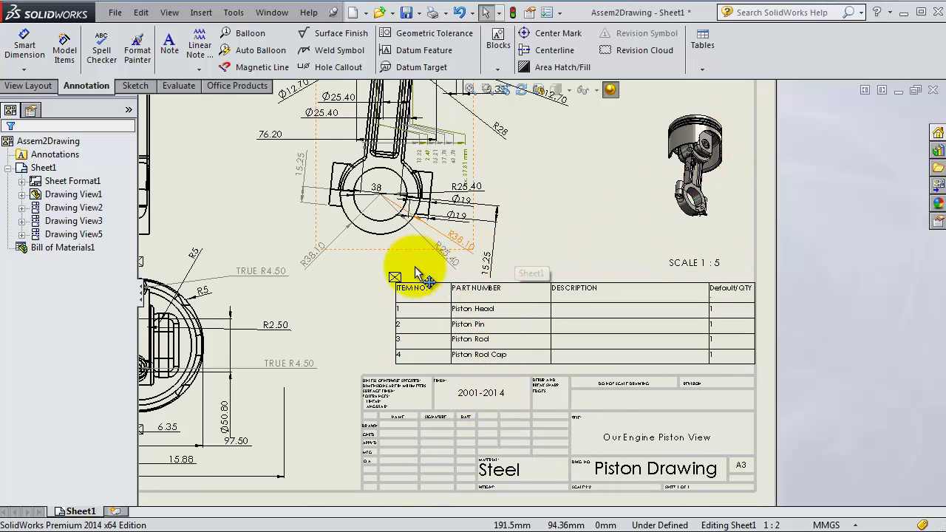
scroll(414, 264, up, 2)
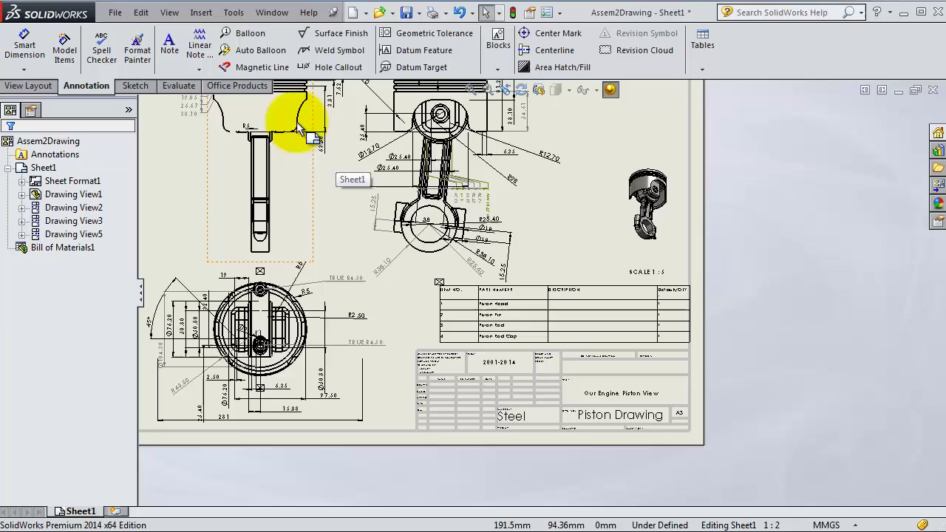
- Attach balloon 1 to the piston head, placing it to the left of the piston
click(244, 36)
key(z)
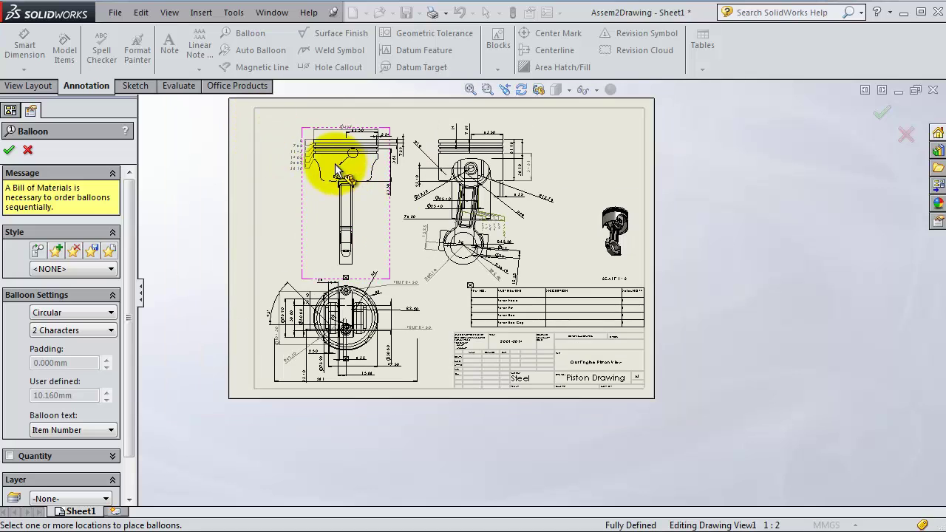
click(330, 164)
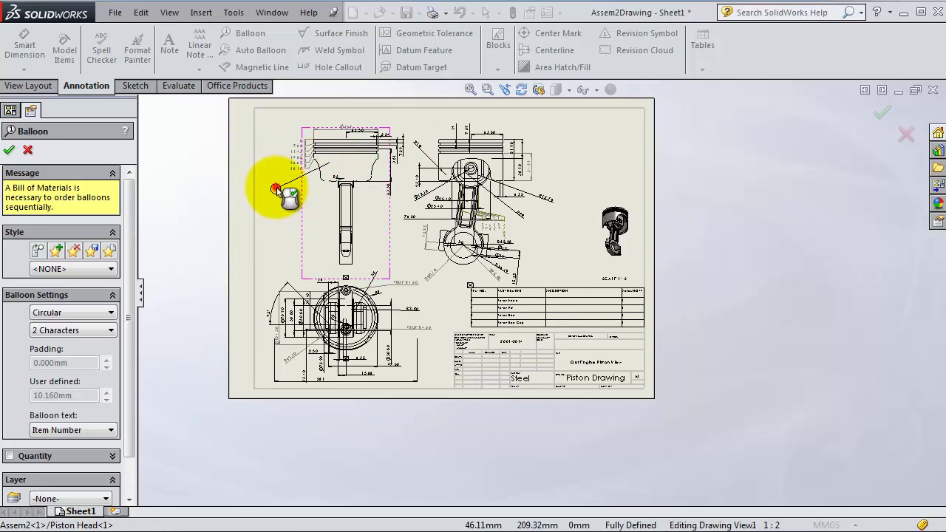
click(275, 189)
scroll(308, 198, down, 3)
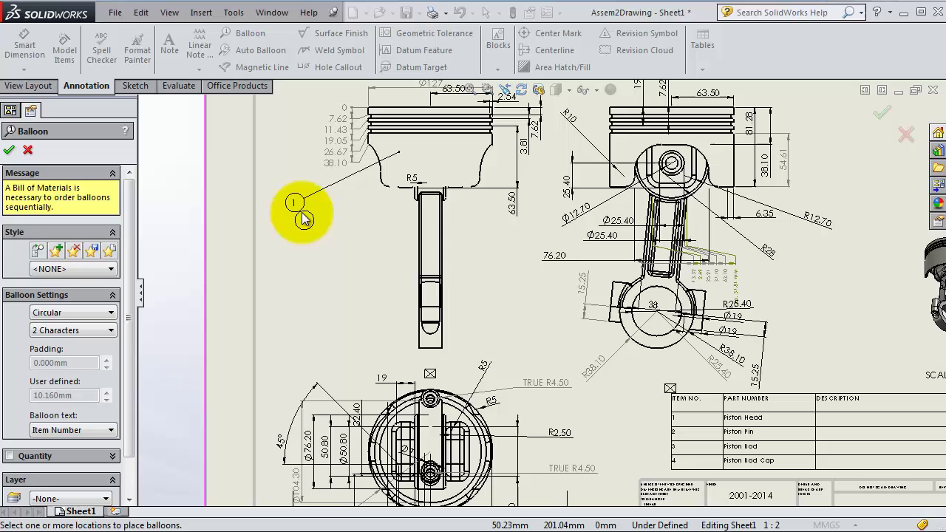
scroll(295, 218, down, 2)
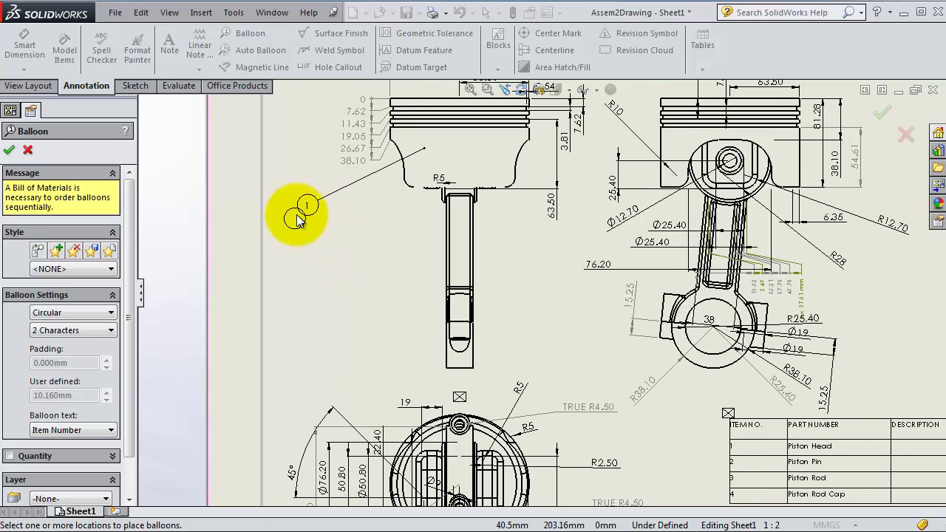
click(332, 219)
- Add balloon 3 pointing to the piston rod
scroll(684, 369, up, 2)
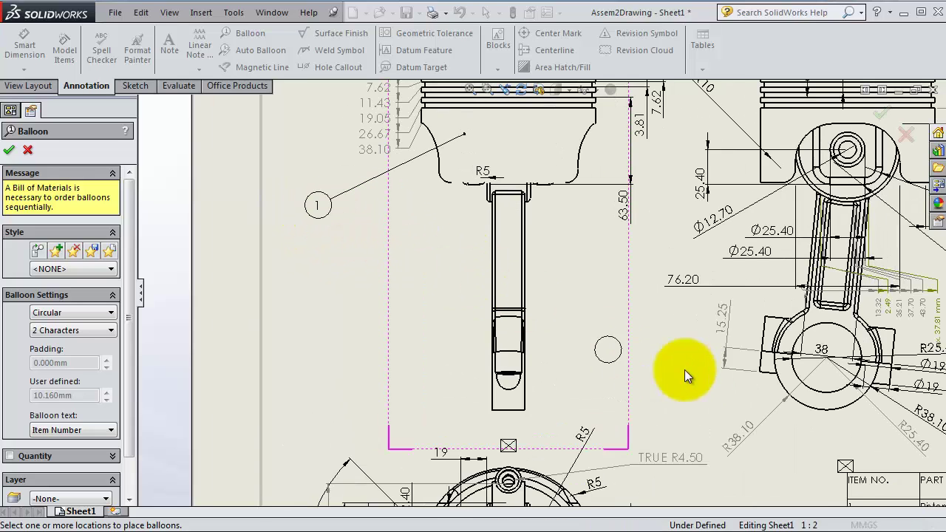
scroll(785, 443, up, 1)
scroll(837, 478, down, 1)
scroll(835, 479, down, 1)
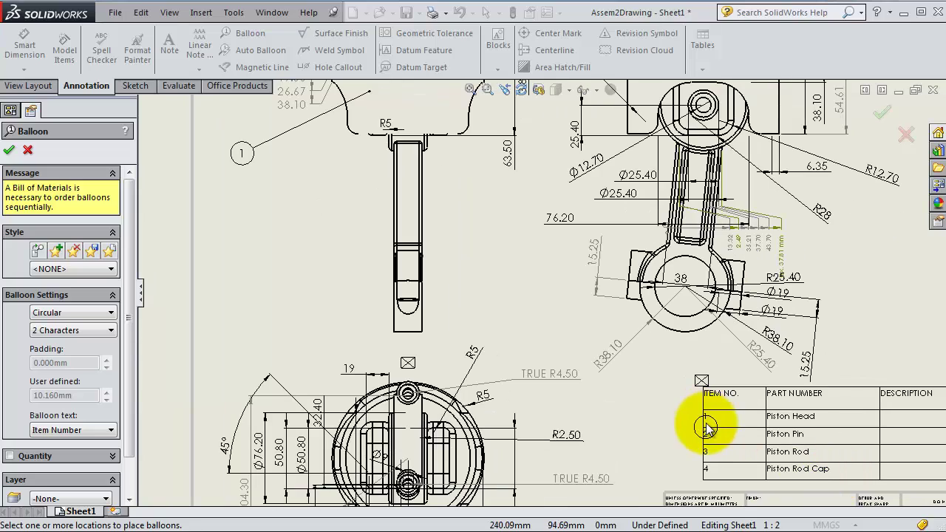
scroll(540, 289, up, 3)
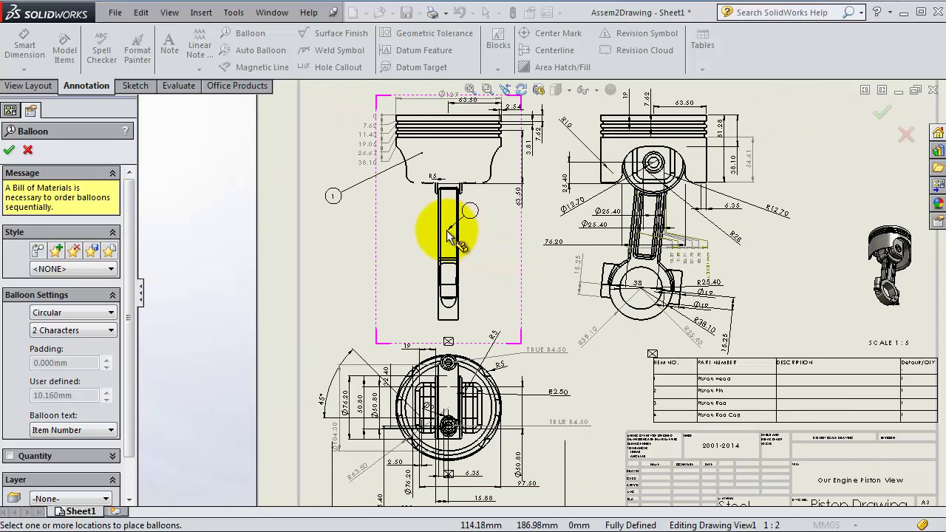
click(342, 246)
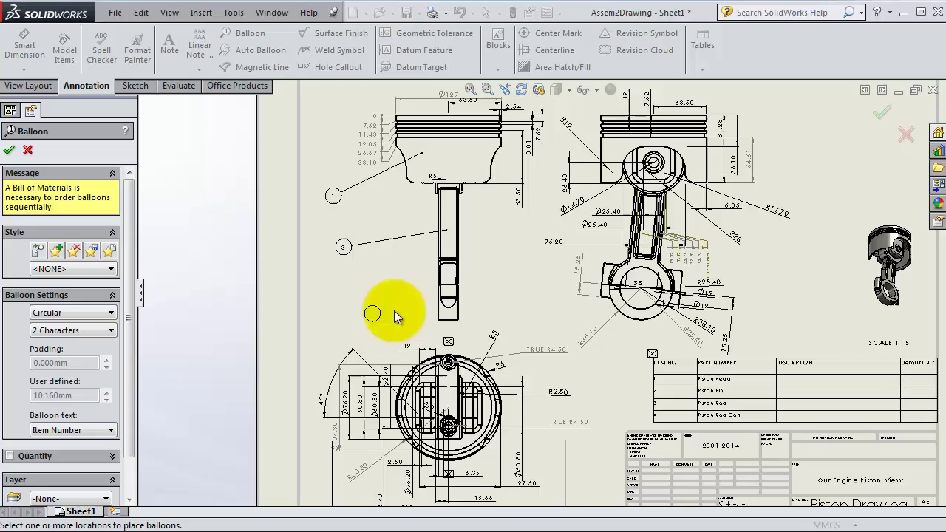
- Attach balloon 4 to the rod cap, placed to the left of it
scroll(670, 436, down, 6)
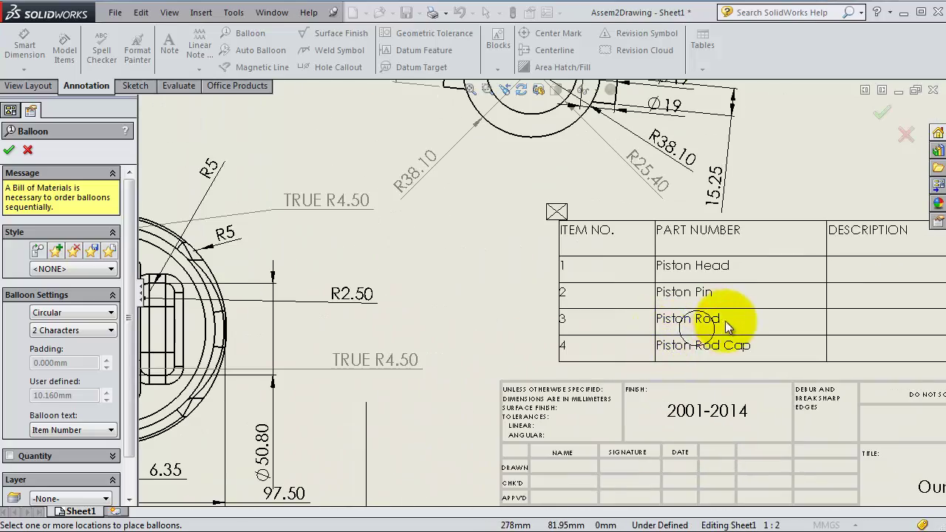
scroll(702, 319, up, 5)
scroll(359, 186, down, 2)
scroll(443, 148, up, 2)
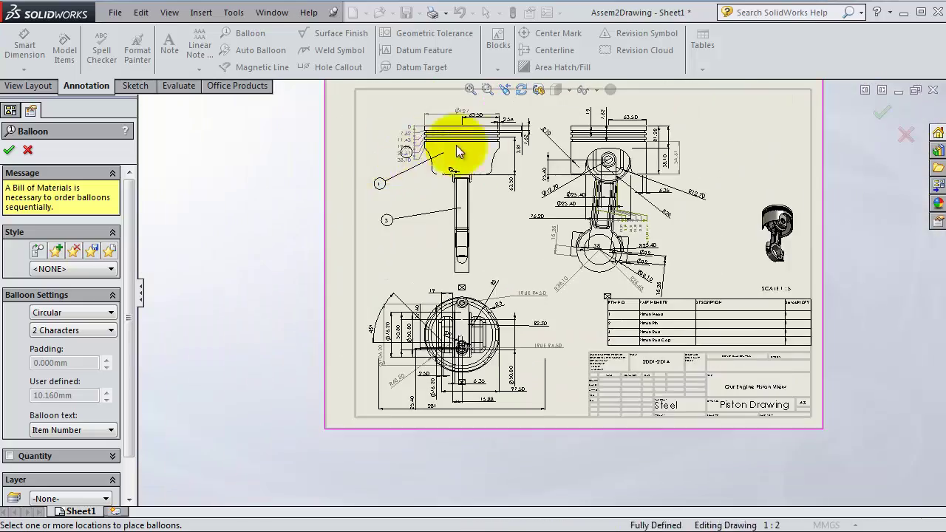
scroll(694, 173, down, 2)
scroll(532, 314, down, 1)
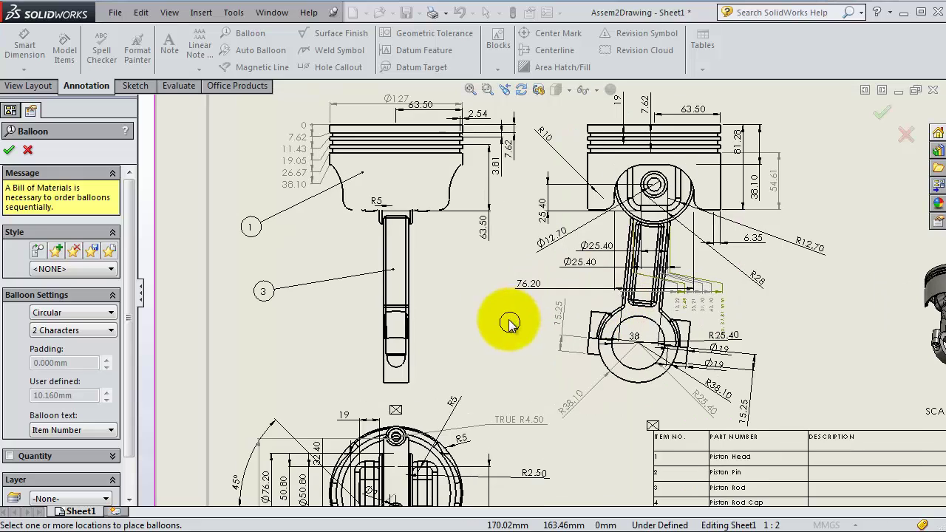
click(397, 377)
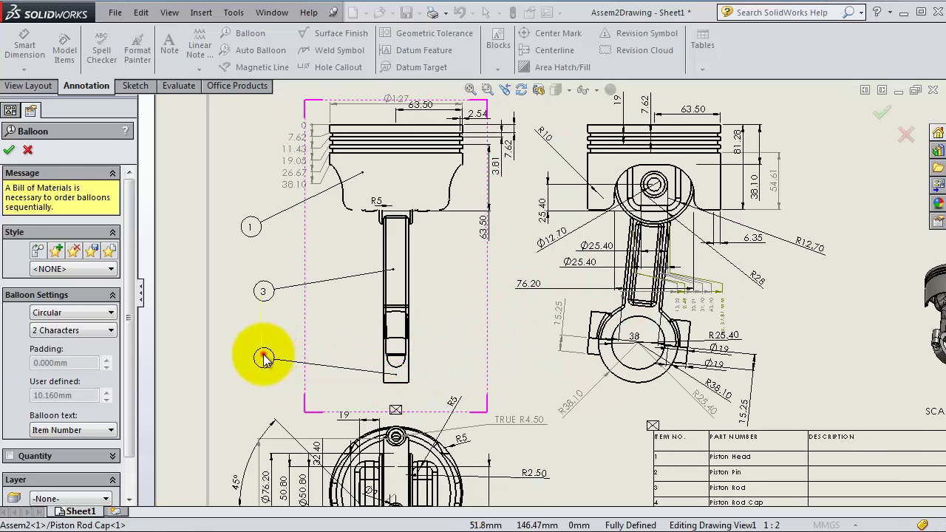
click(263, 358)
scroll(531, 441, up, 3)
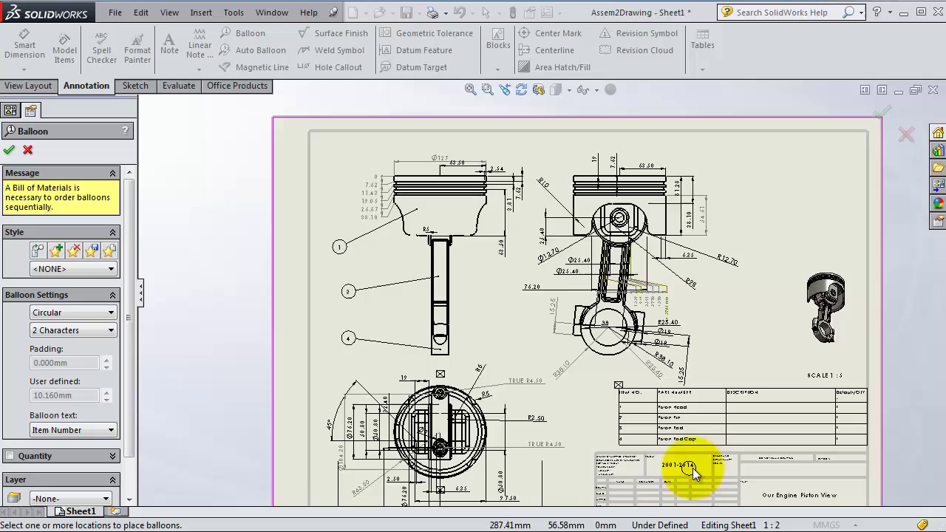
scroll(697, 459, down, 3)
scroll(610, 401, up, 3)
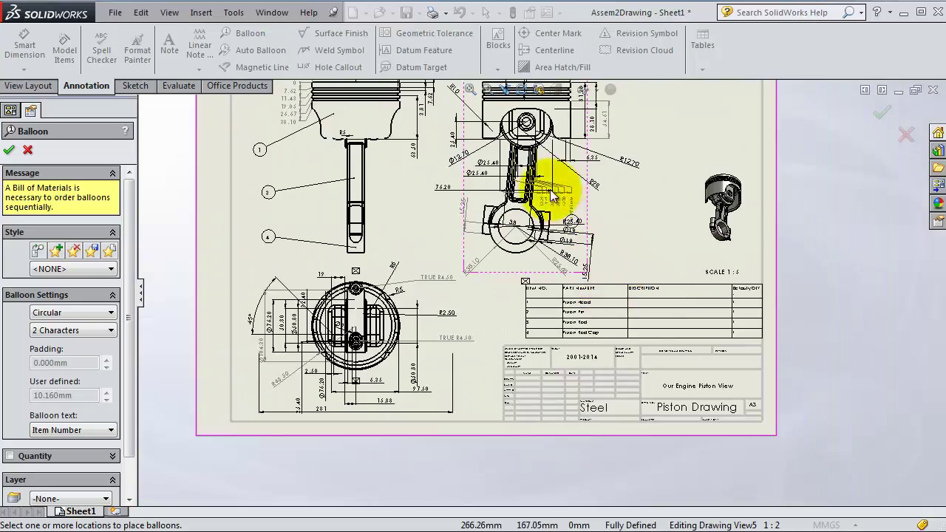
scroll(555, 180, down, 2)
- Attach balloon 2 to the piston pin, placed above right of the piston, then exit ballooning
click(504, 88)
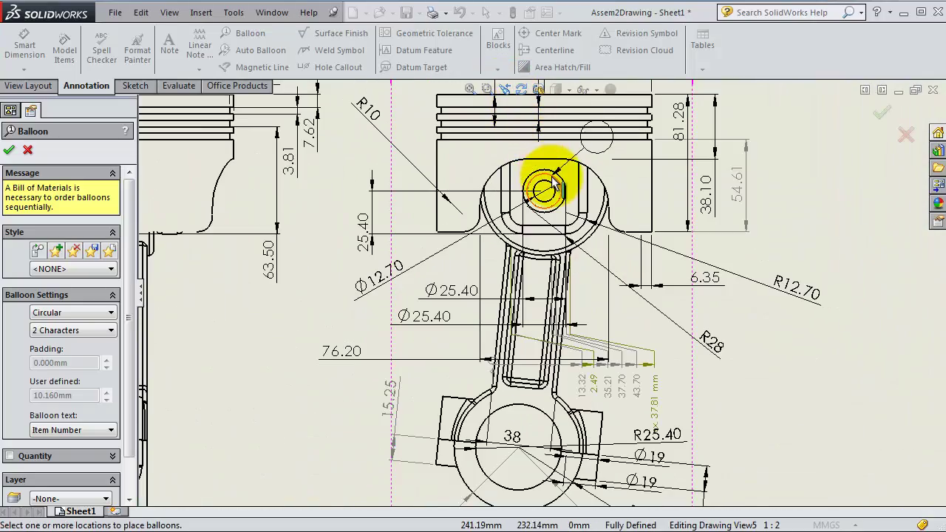
click(553, 188)
click(788, 117)
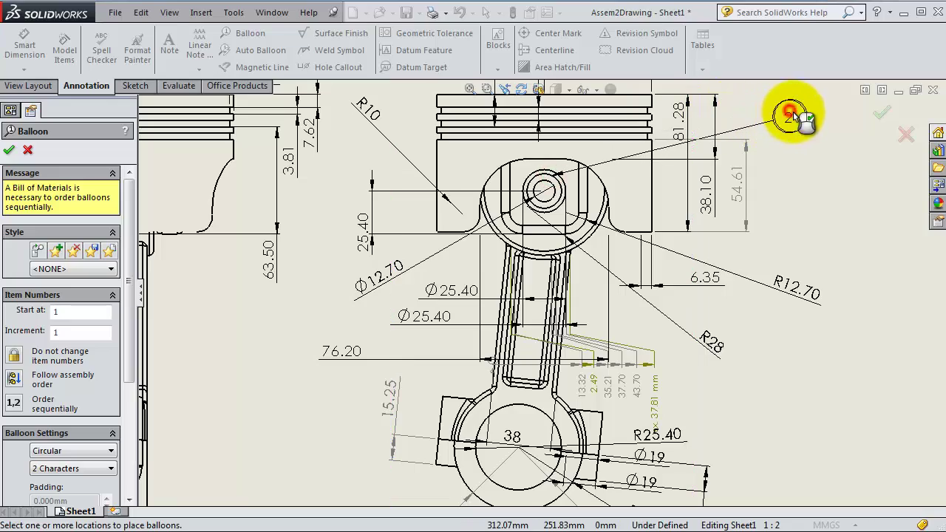
scroll(833, 214, up, 3)
scroll(690, 384, down, 2)
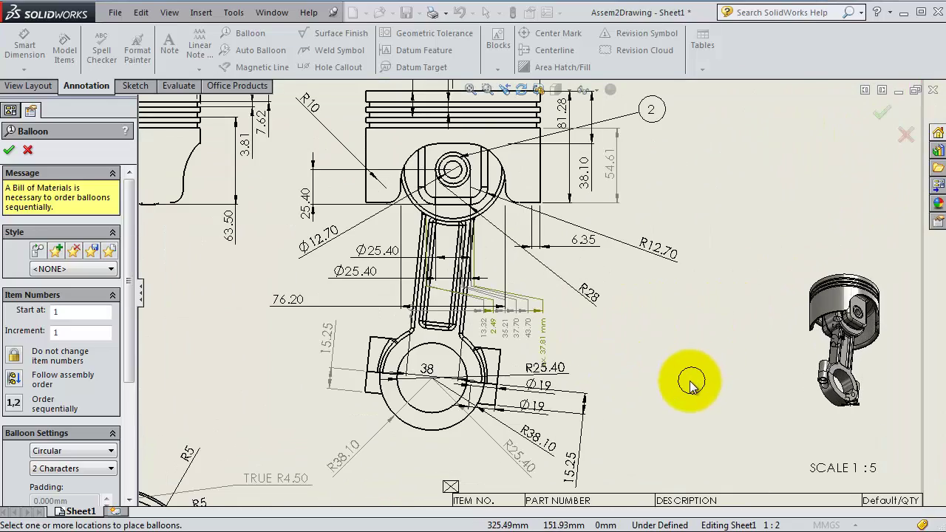
scroll(627, 484, up, 2)
scroll(606, 476, down, 2)
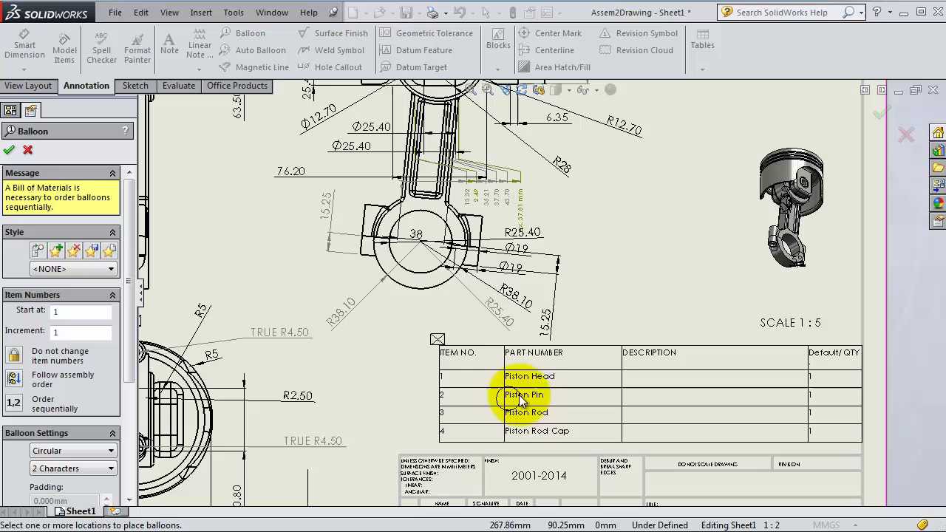
scroll(628, 343, up, 4)
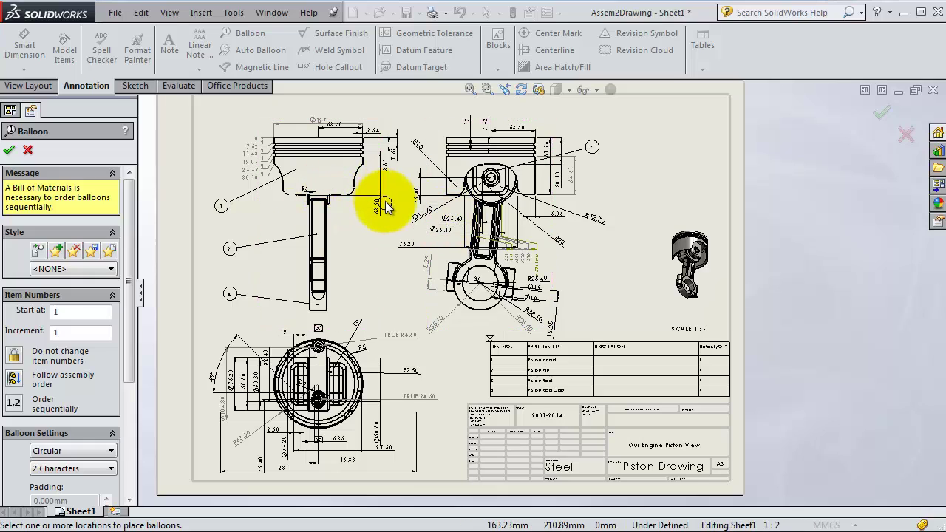
click(30, 151)
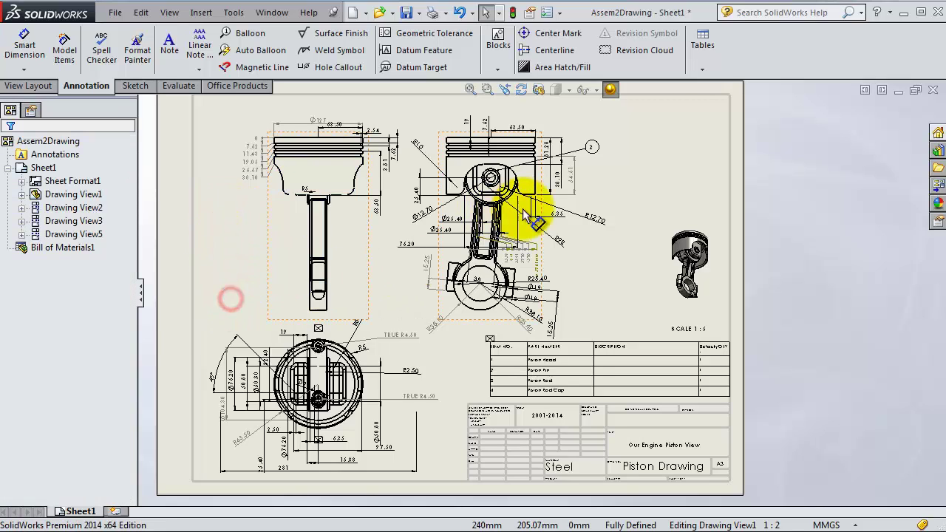
- Run Auto Balloon on the piston side view (Drawing View1) and accept the generated balloons
click(598, 145)
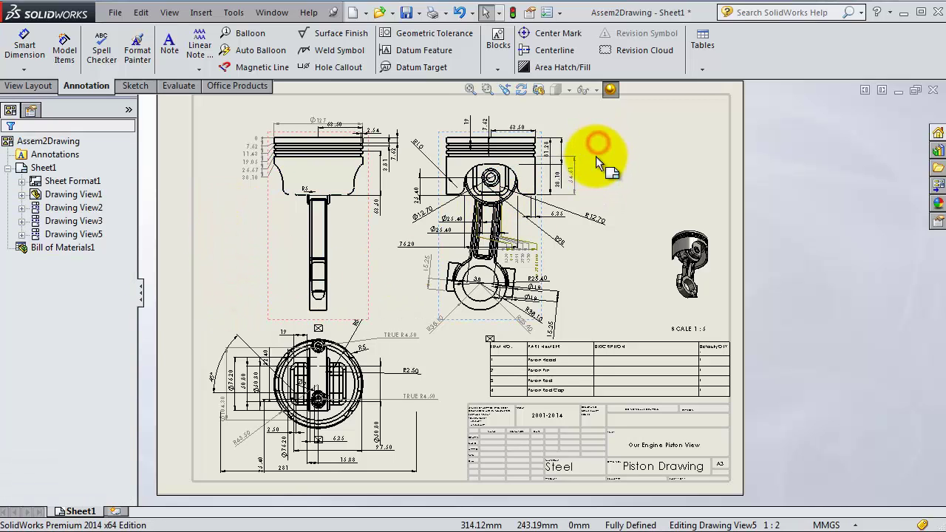
click(260, 52)
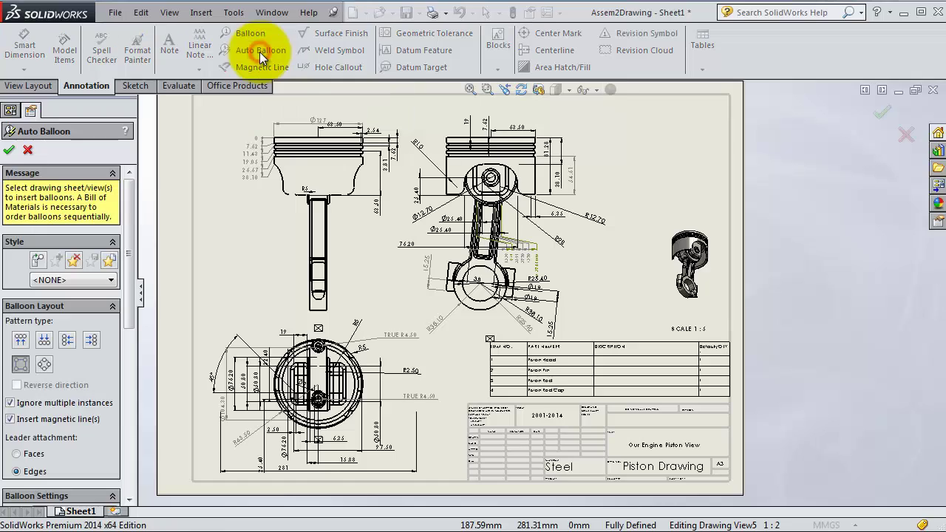
click(9, 152)
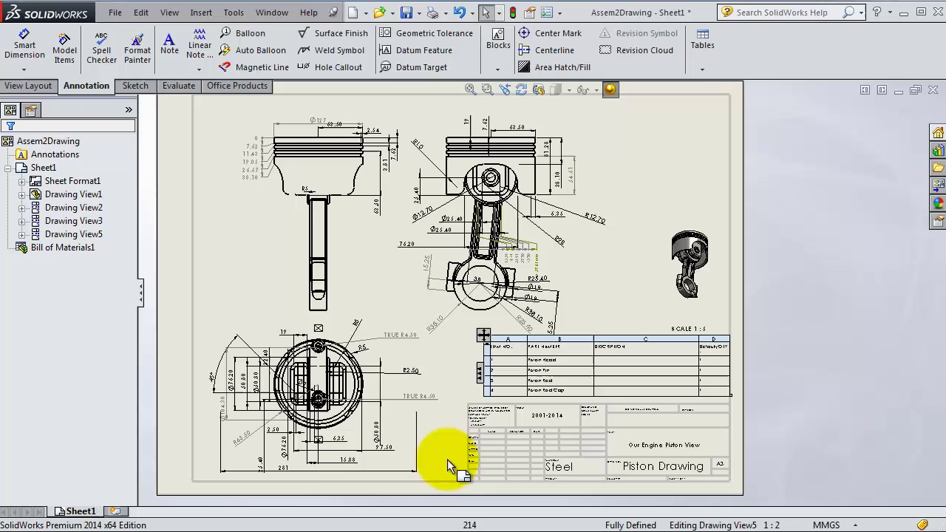
scroll(369, 321, down, 1)
scroll(443, 244, down, 1)
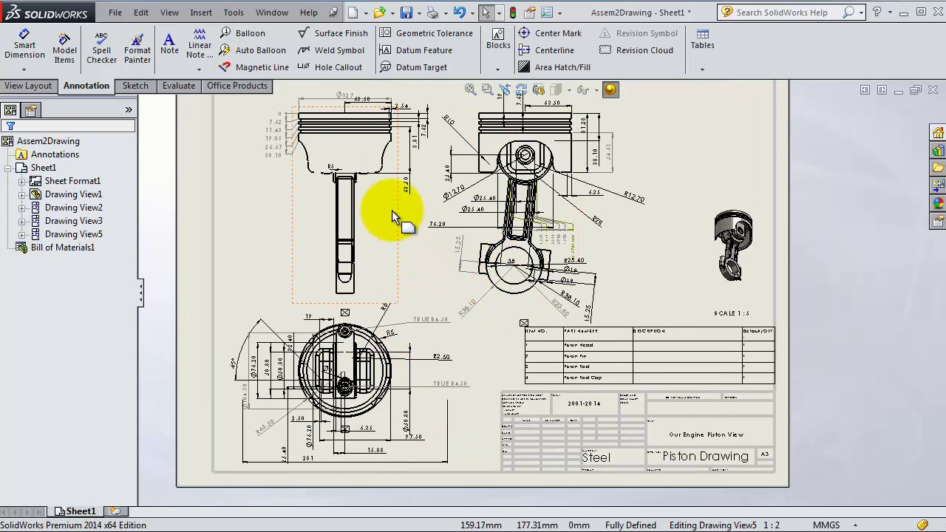
click(362, 162)
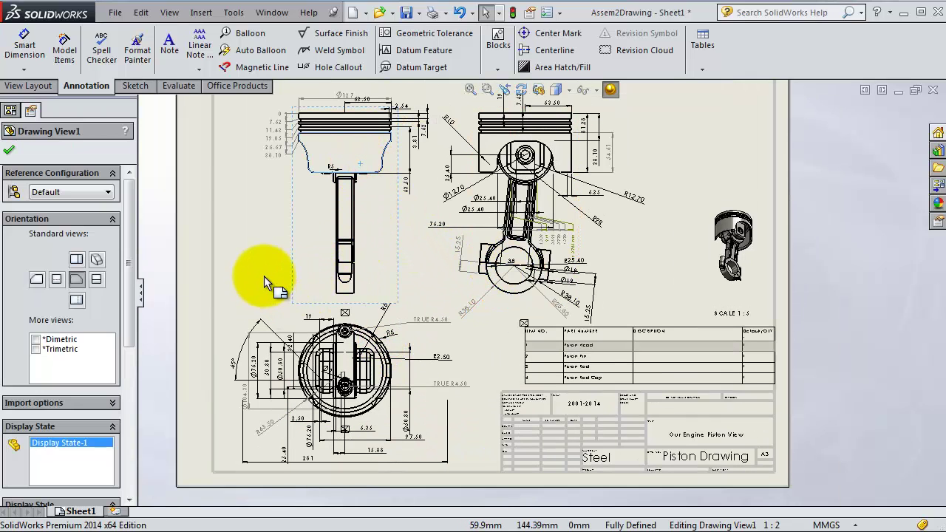
click(250, 53)
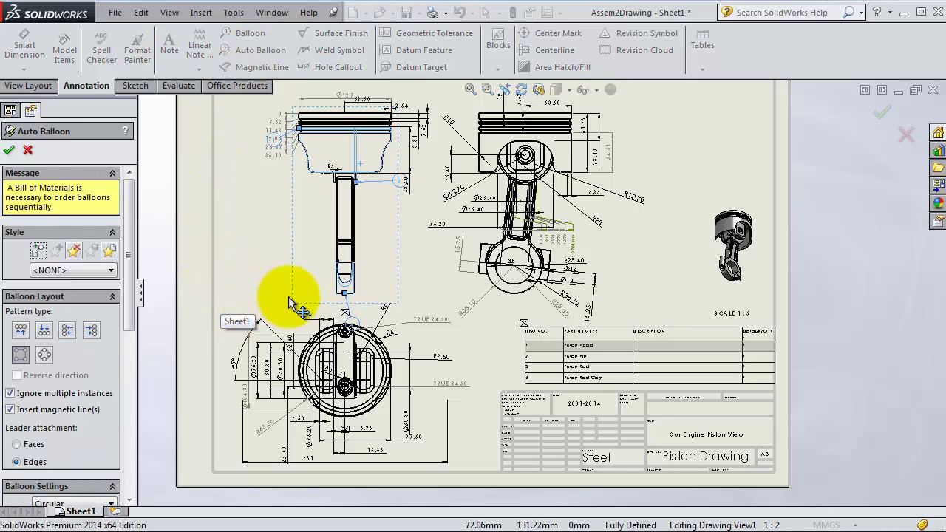
click(9, 150)
scroll(370, 264, down, 2)
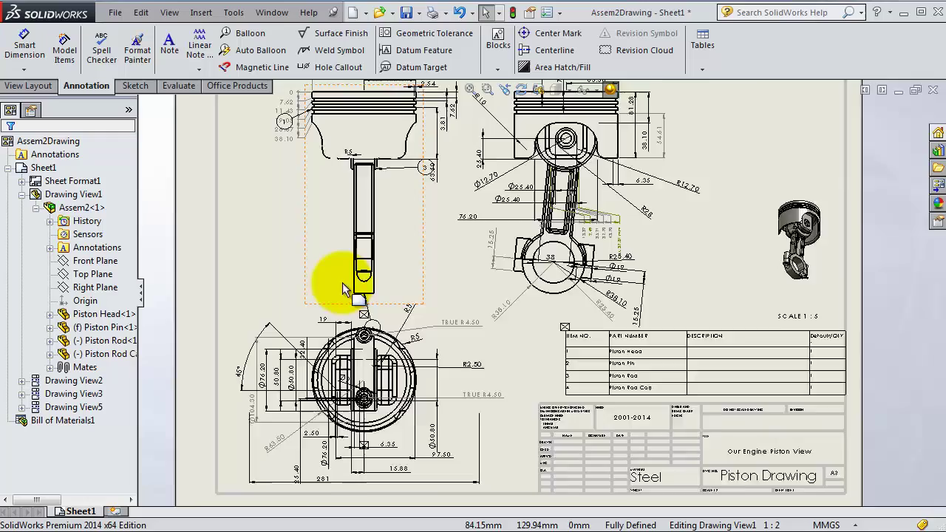
- Rearrange balloons 4, 1 and 3 neatly around the piston side view
scroll(465, 262, down, 2)
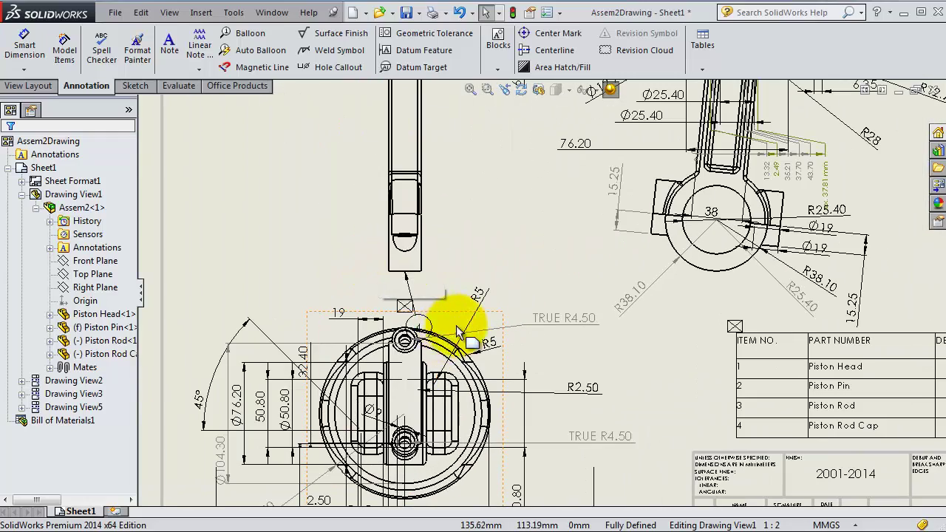
drag(355, 296, 285, 263)
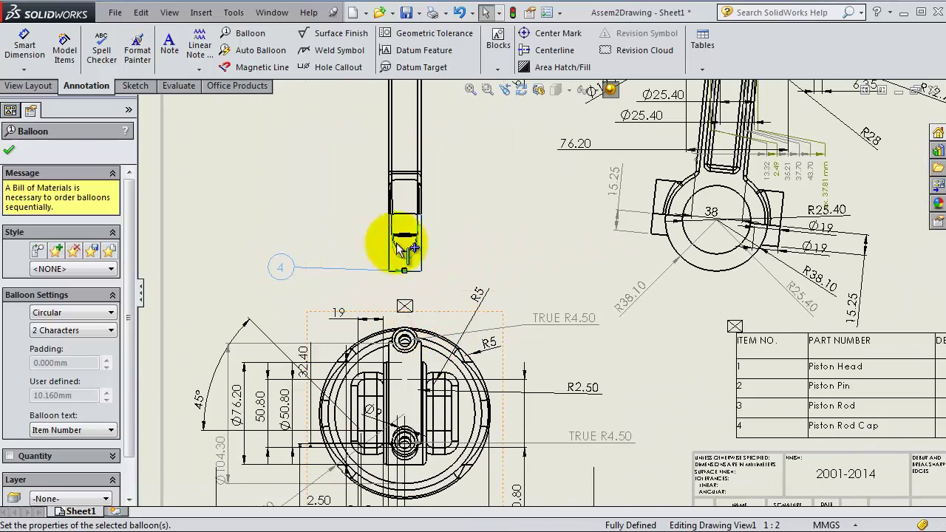
scroll(396, 222, up, 3)
scroll(413, 170, down, 2)
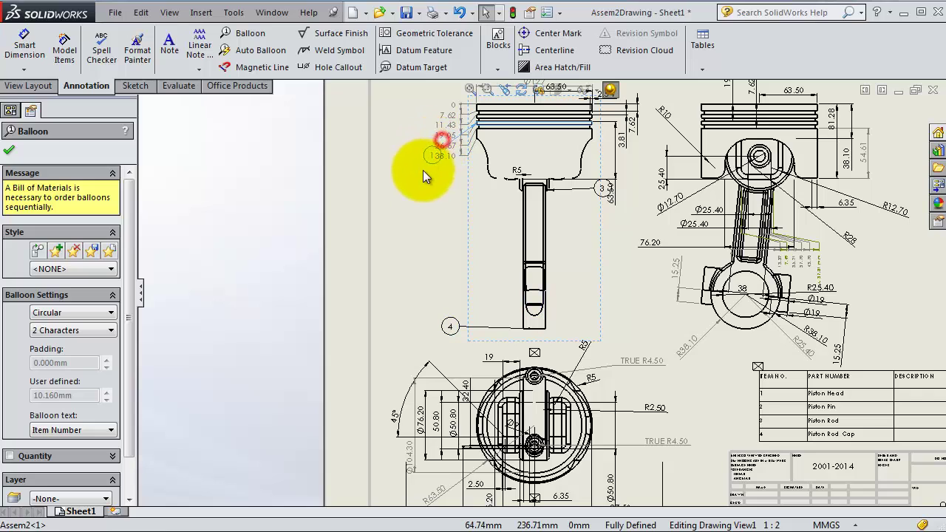
drag(408, 220, 406, 226)
drag(600, 187, 617, 243)
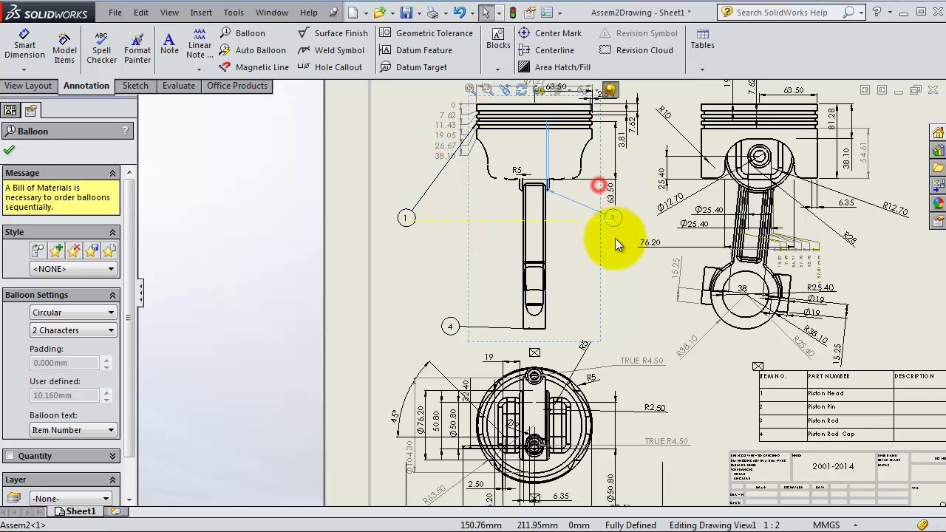
scroll(645, 366, up, 3)
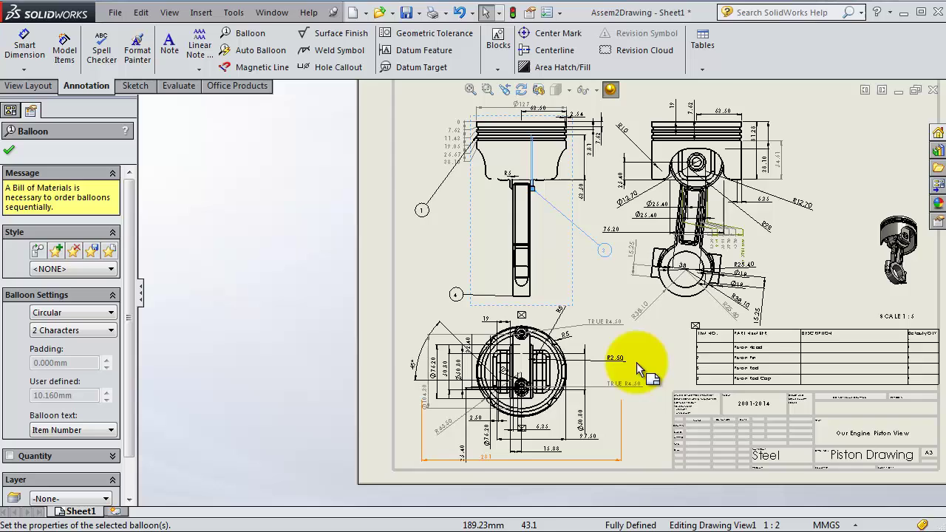
scroll(739, 204, down, 3)
scroll(746, 211, down, 1)
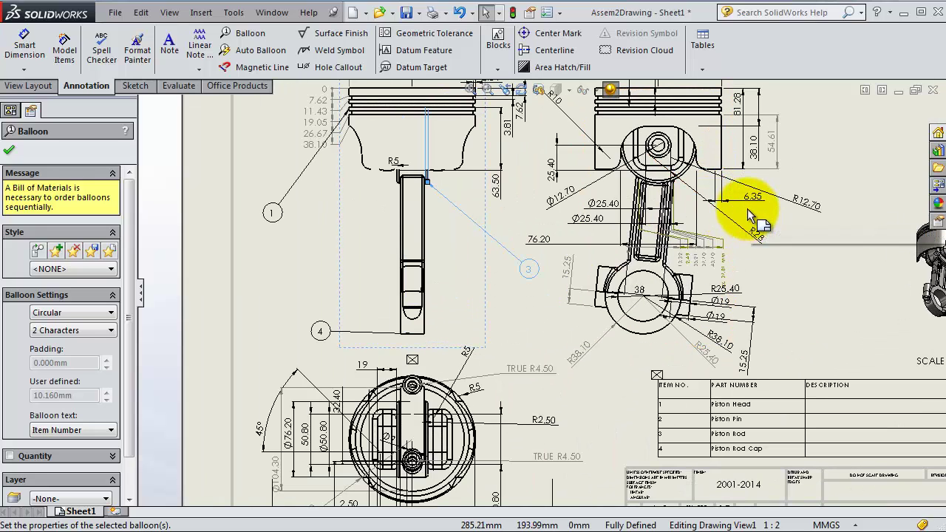
- Attach balloon 2 to the piston pin, placed at the top right of the front view
click(236, 34)
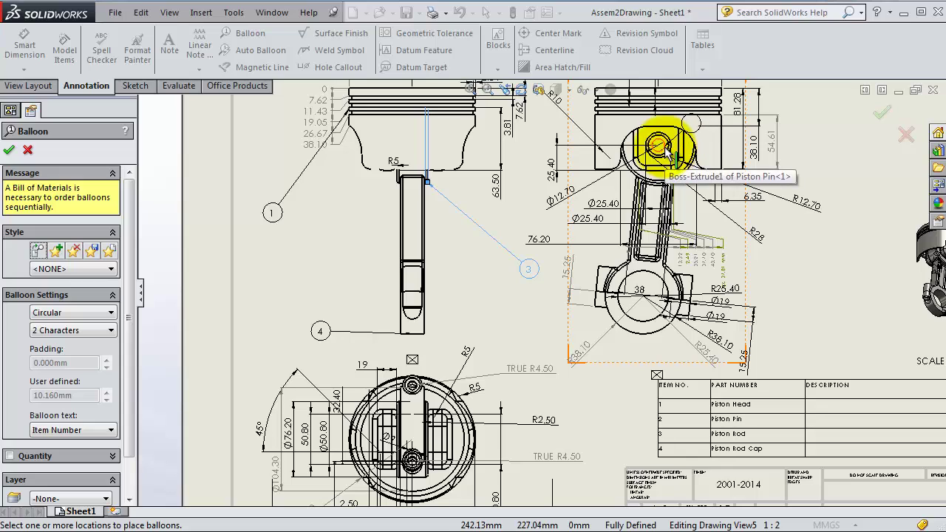
scroll(669, 148, down, 2)
click(355, 207)
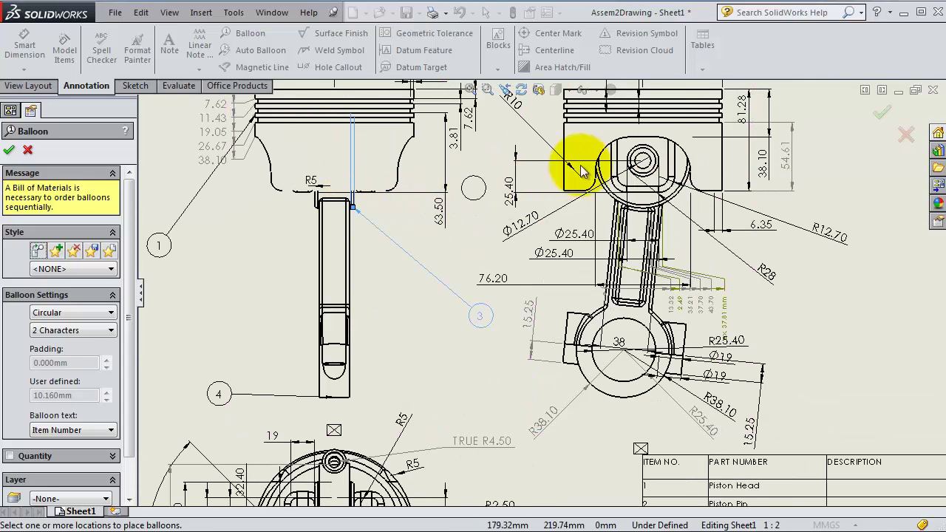
click(653, 164)
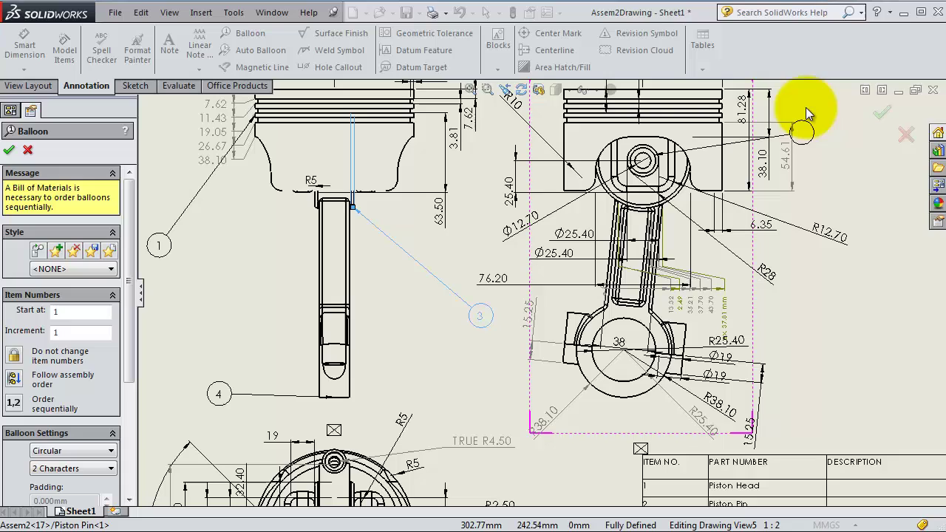
click(834, 101)
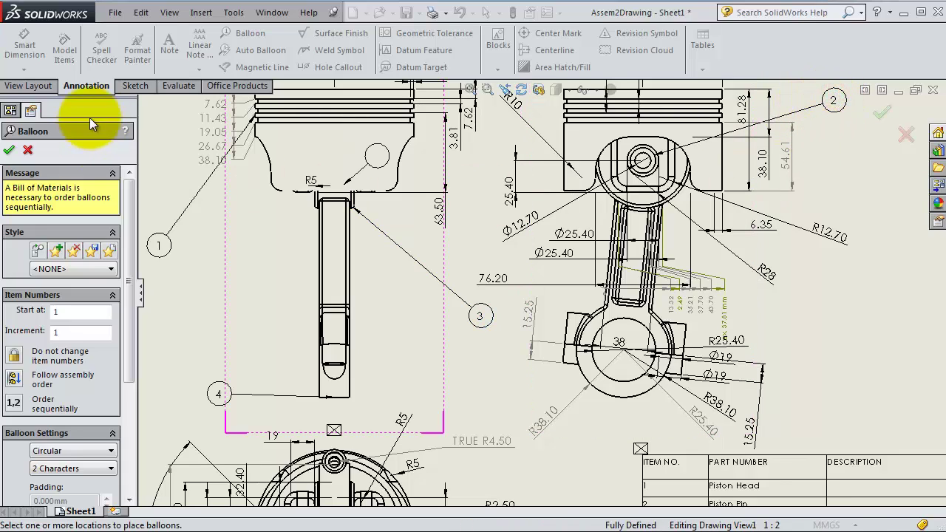
click(9, 150)
scroll(262, 243, down, 5)
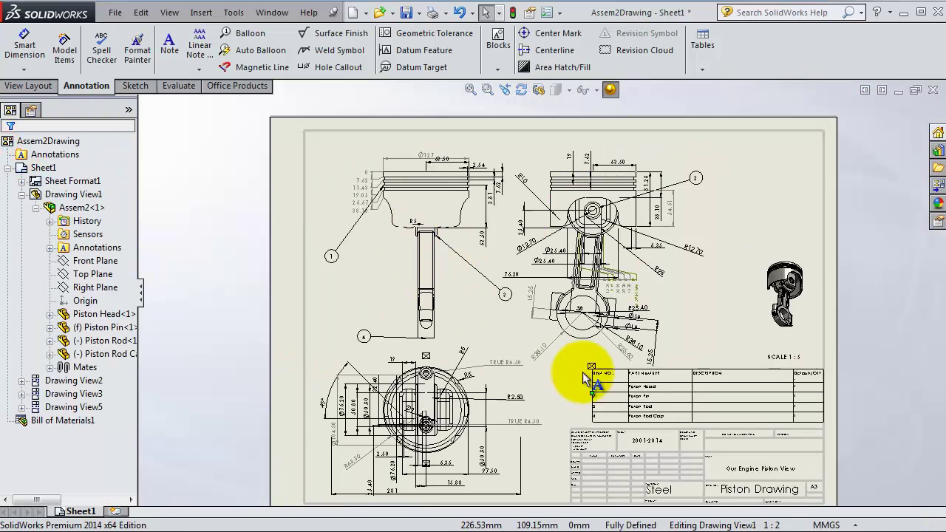
scroll(631, 412, down, 1)
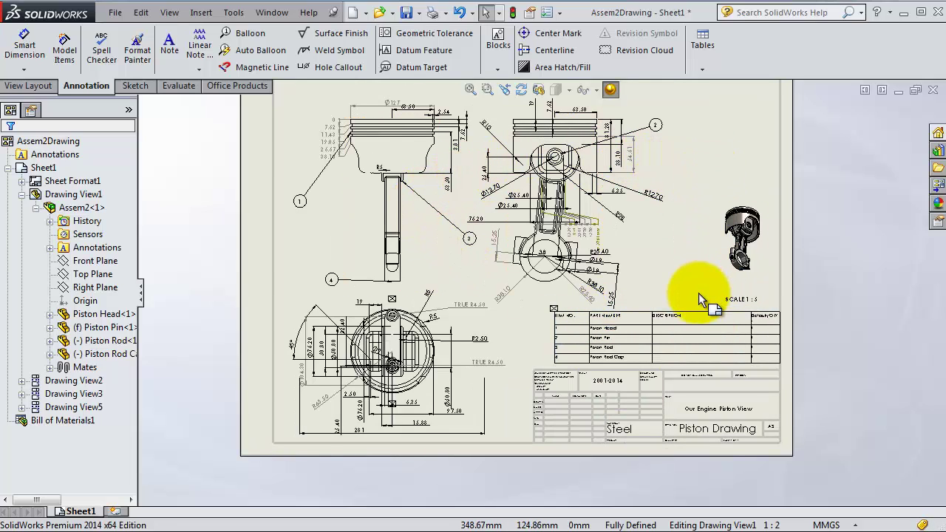
scroll(699, 299, down, 2)
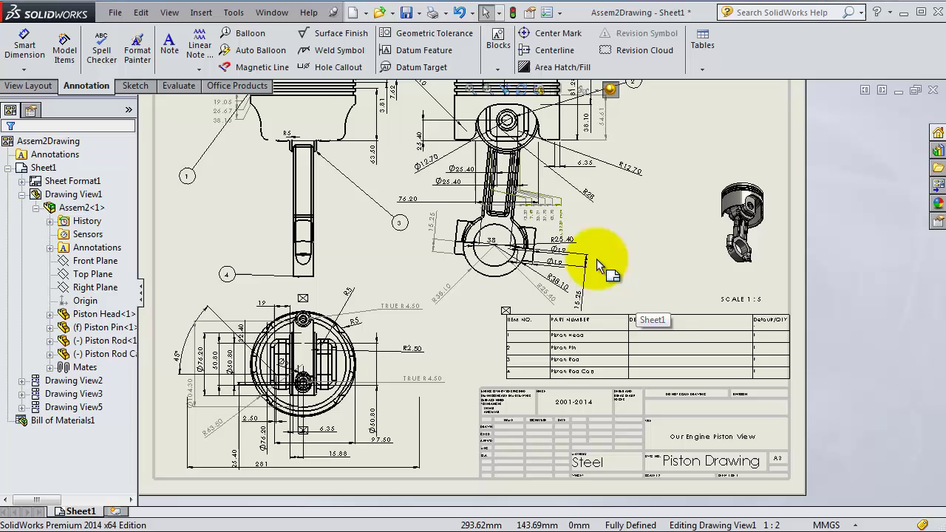
scroll(598, 266, up, 1)
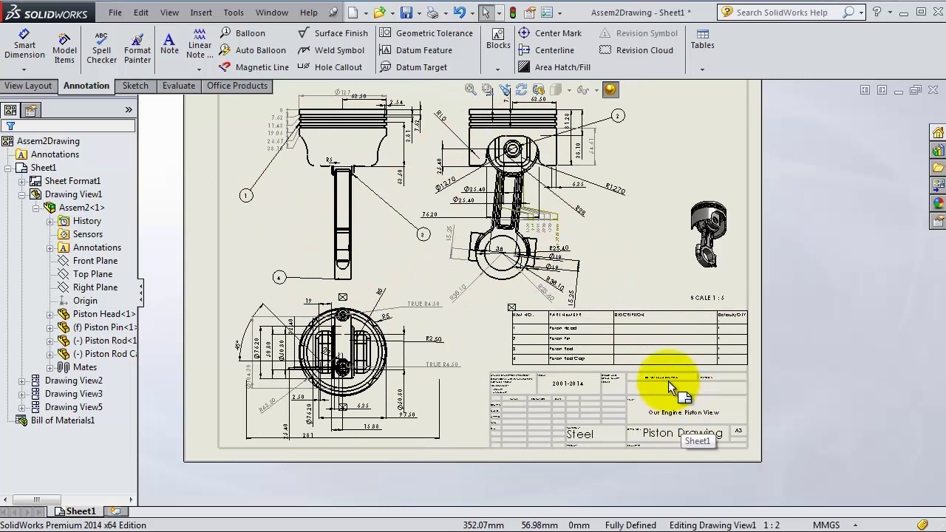
scroll(680, 403, down, 1)
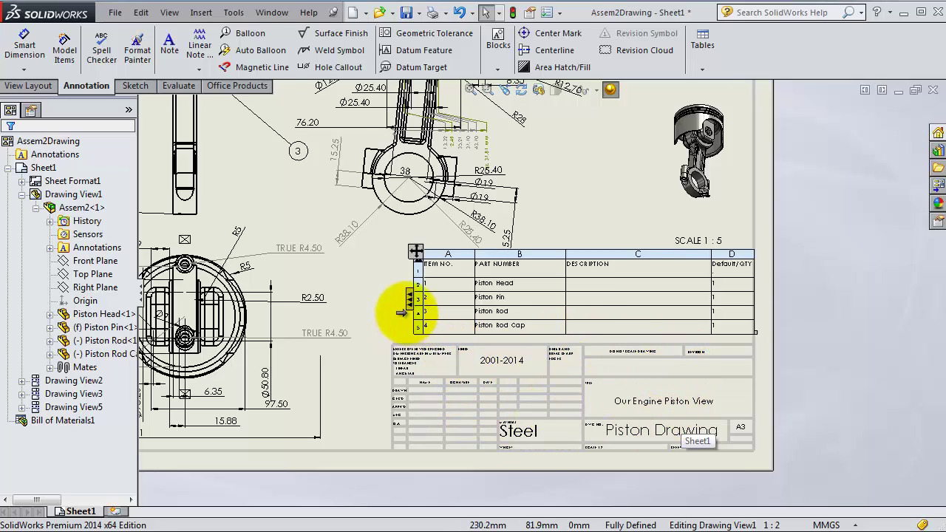
scroll(403, 302, up, 2)
scroll(416, 194, up, 1)
scroll(443, 180, down, 1)
scroll(433, 158, up, 1)
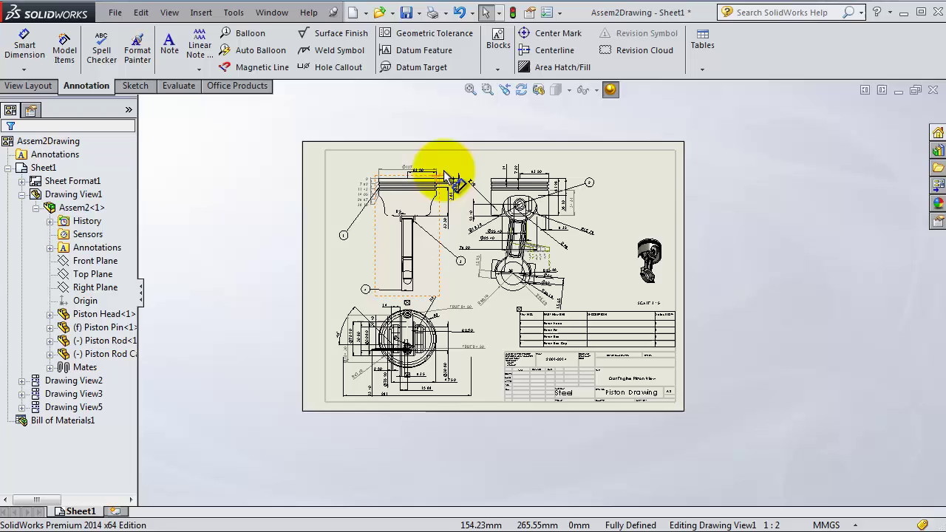
scroll(559, 281, down, 1)
scroll(559, 283, down, 1)
scroll(584, 340, down, 2)
scroll(601, 386, down, 1)
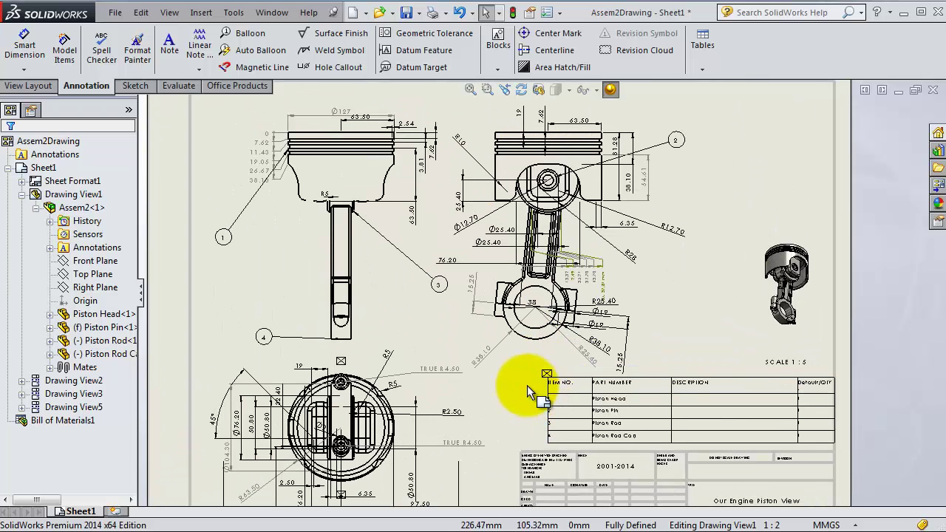